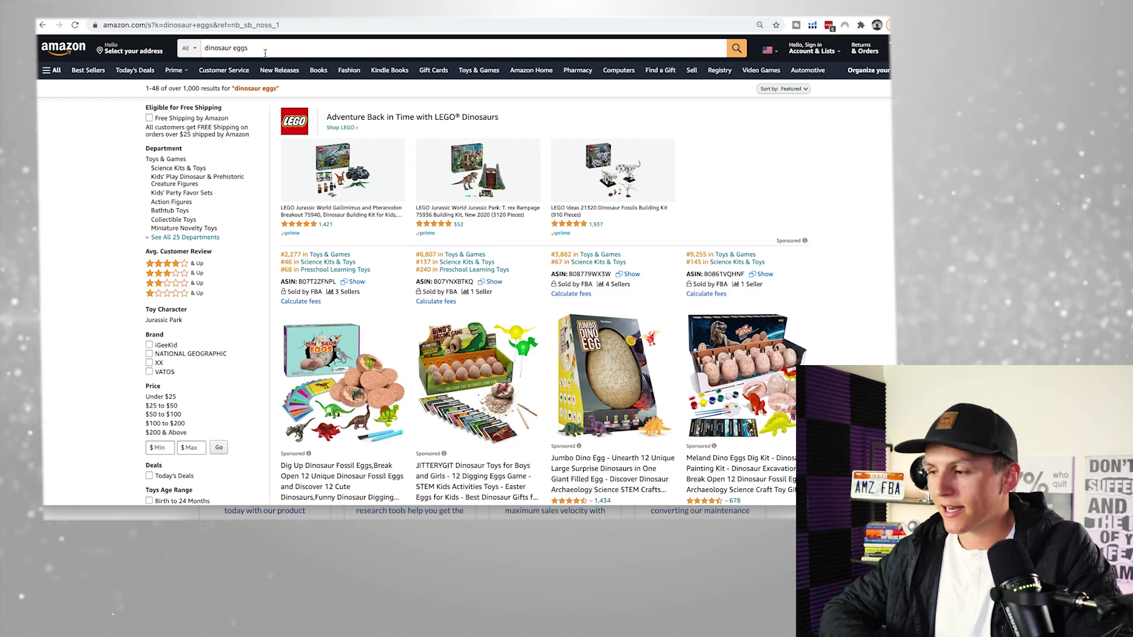
Step: Run Helium 10 Xray product research on the dinosaur eggs search results, review the figures and close it
left_click(813, 25)
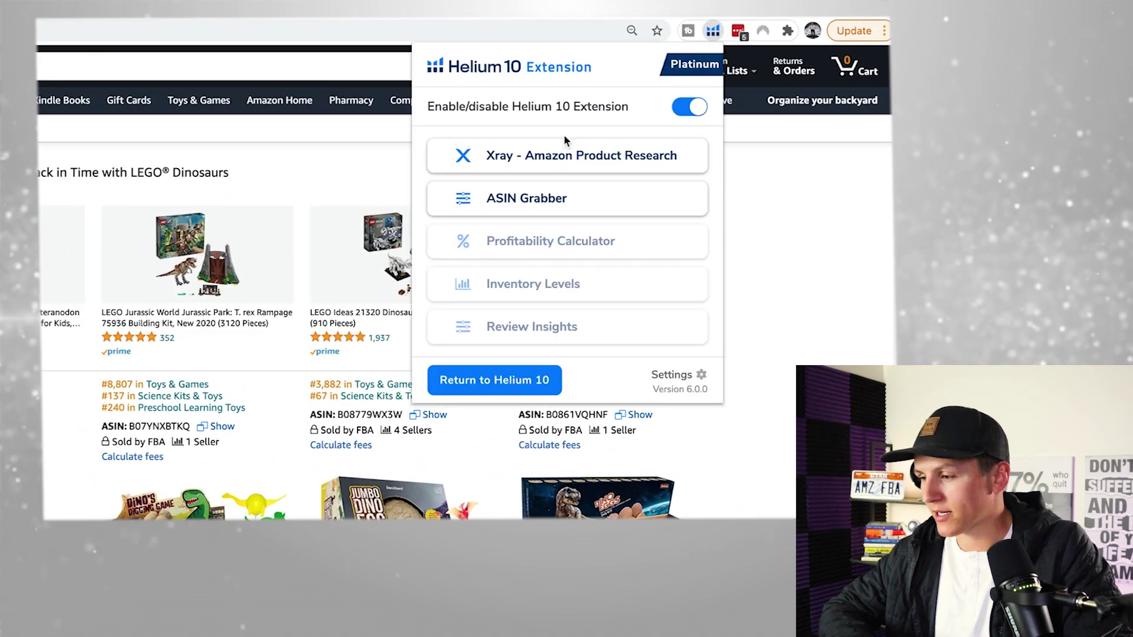
left_click(562, 156)
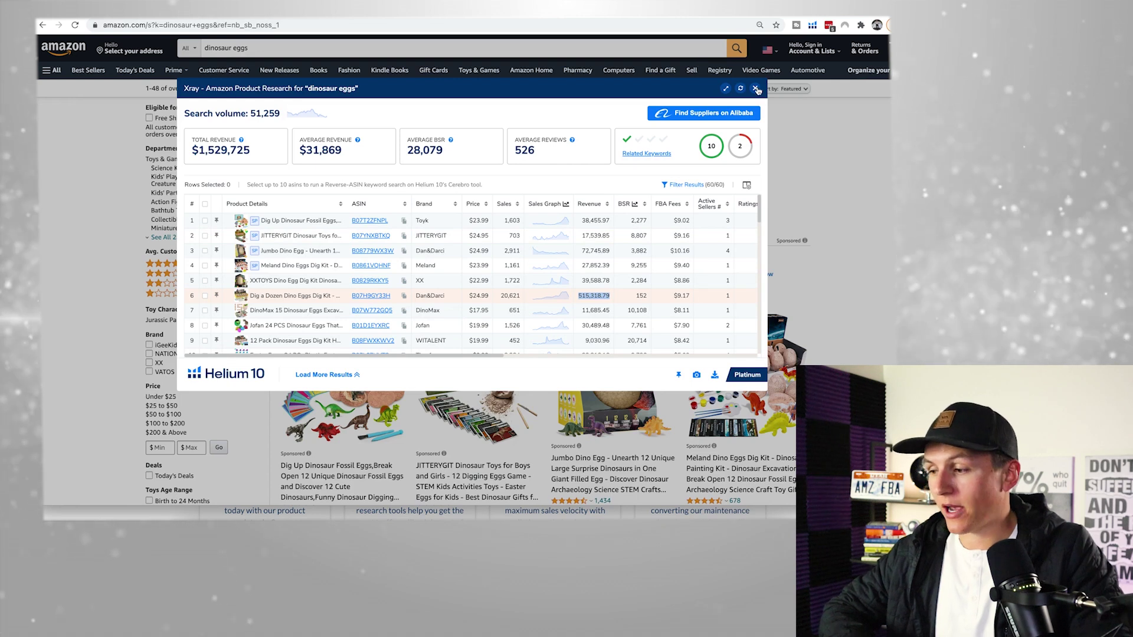
left_click(755, 89)
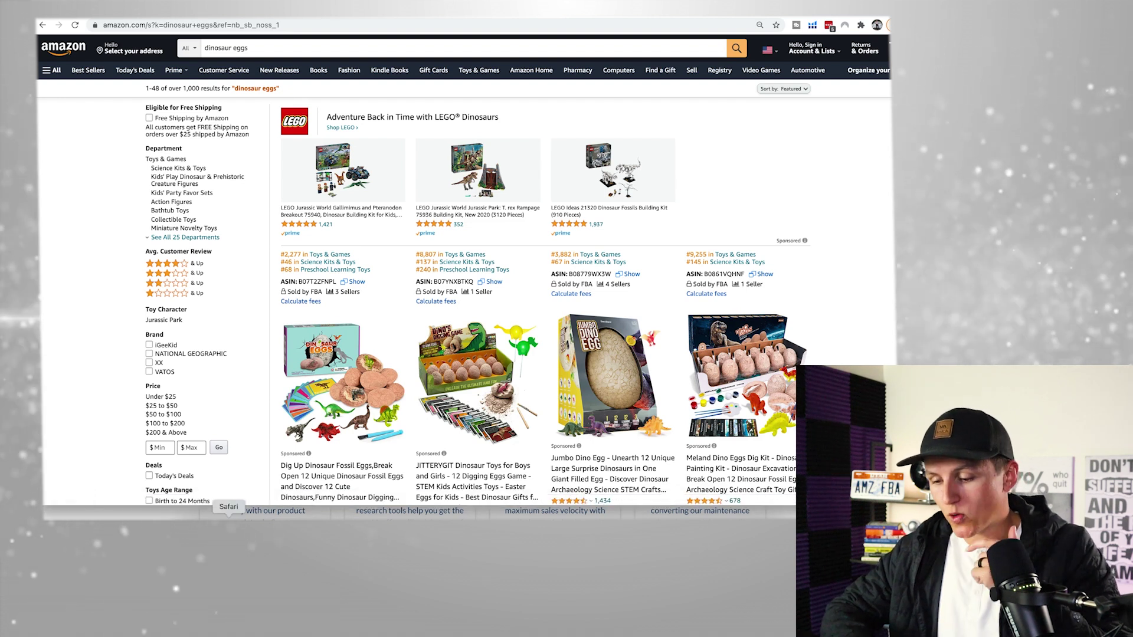
Step: Review the Helium 10 discount offer and plan pricing pages in Safari, and return to the Amazon results in Google Chrome
left_click(228, 516)
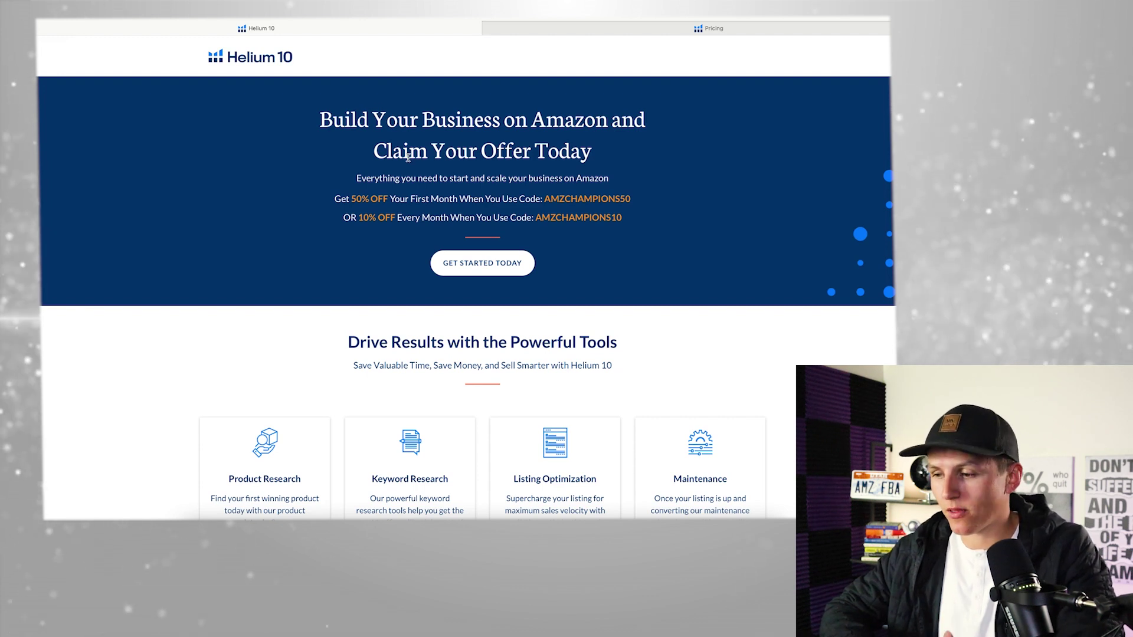
key("ctrl+Tab")
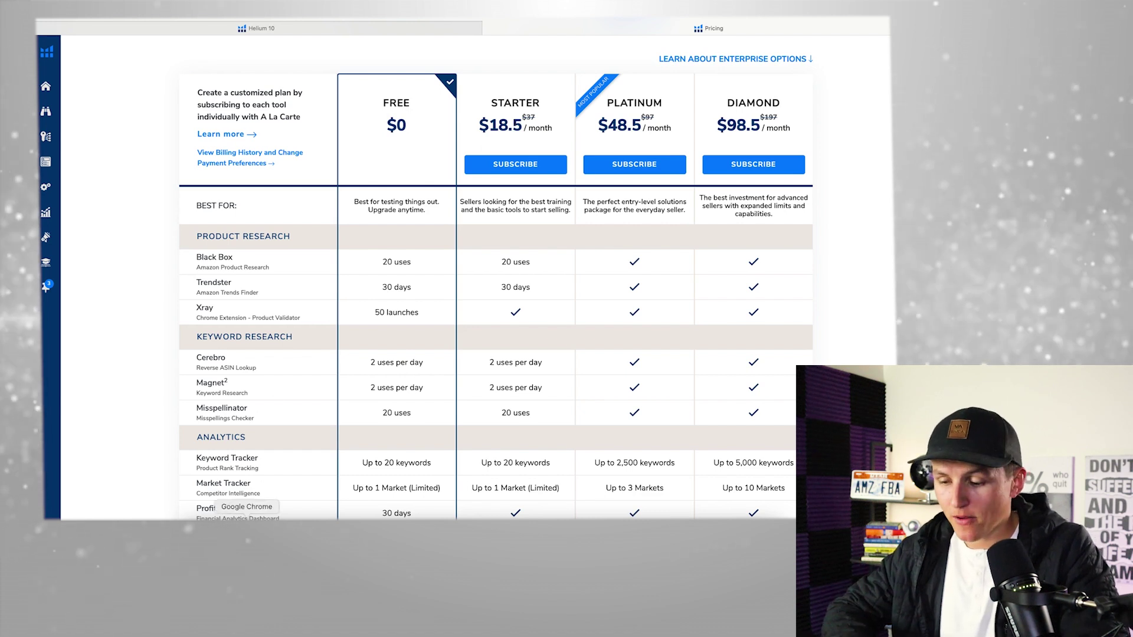
left_click(254, 518)
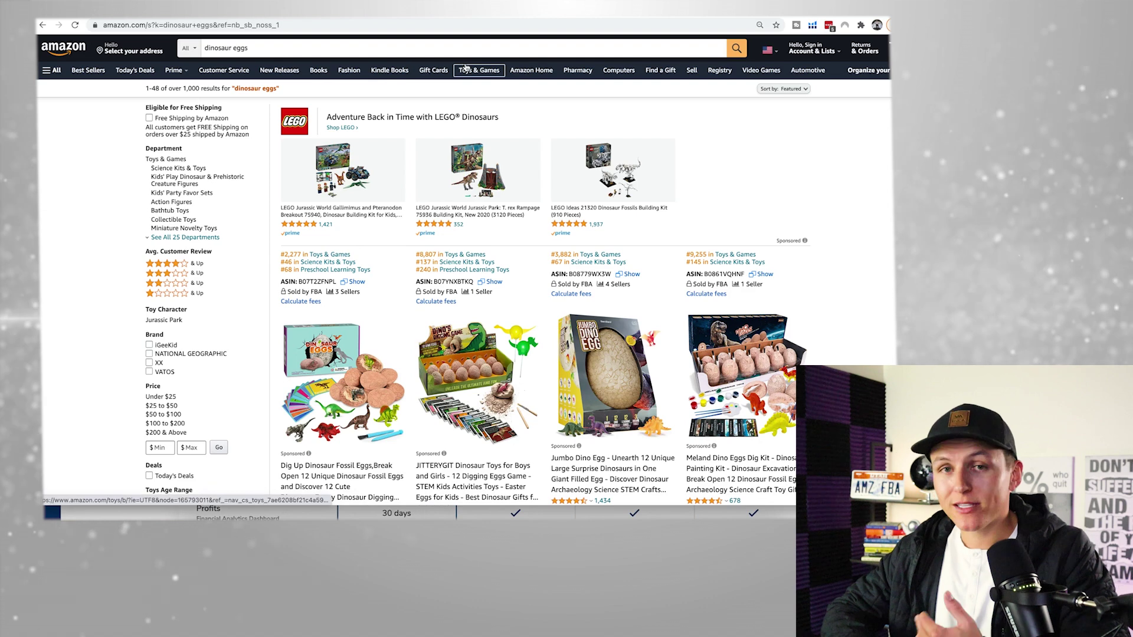
Step: Run Xray product research on the dinosaur eggs results and highlight the keyword's search volume
left_click(812, 25)
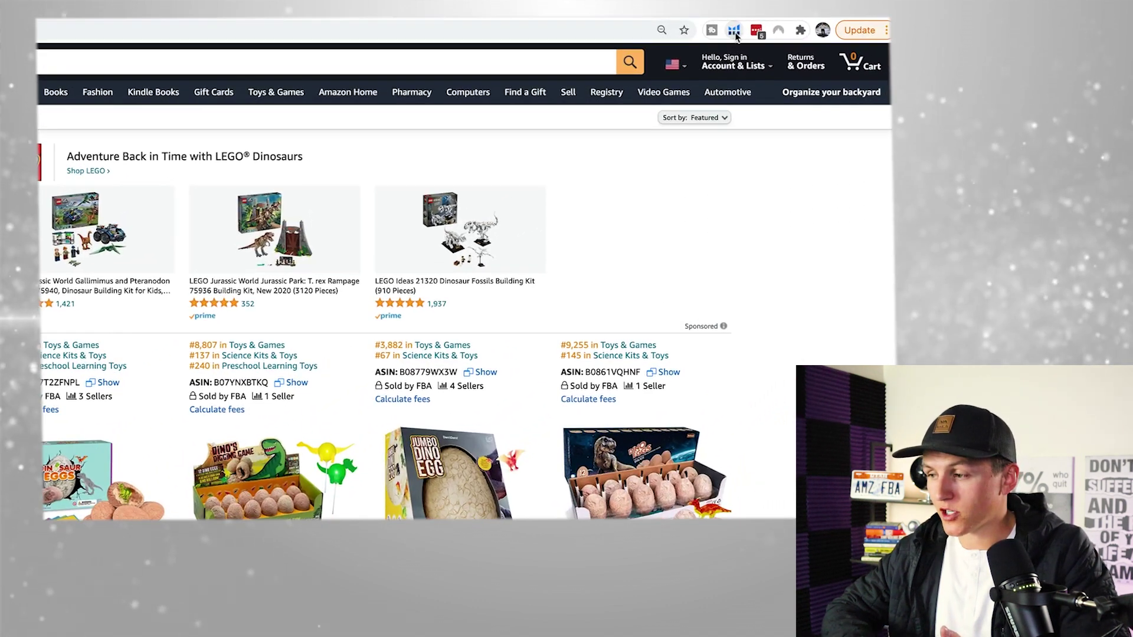
left_click(619, 147)
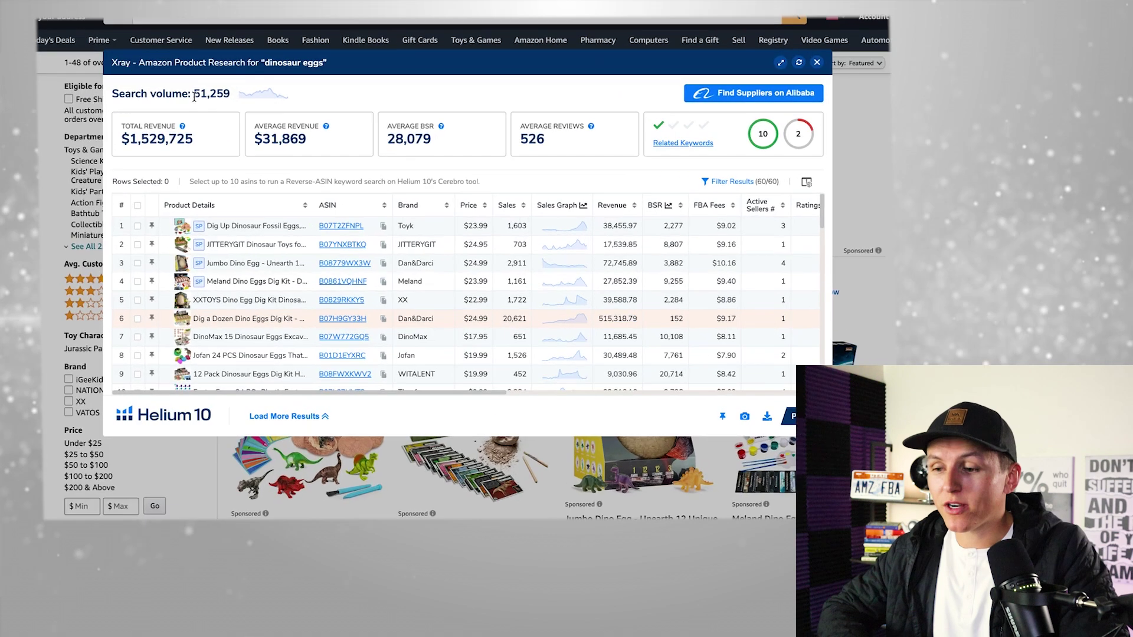
left_click_drag(251, 114, 270, 114)
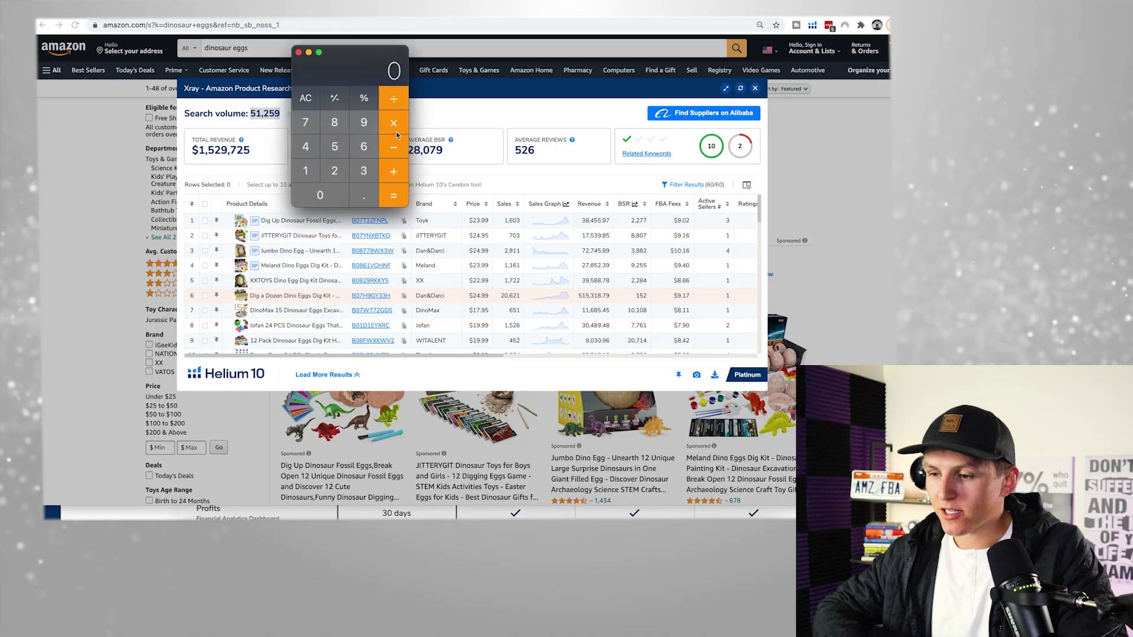
Step: Divide 20000 by 30 in the calculator to estimate daily searches, and close the calculator
left_click(330, 187)
left_click(331, 187)
left_click(331, 187)
left_click(330, 187)
left_click(394, 98)
left_click(358, 171)
left_click(333, 193)
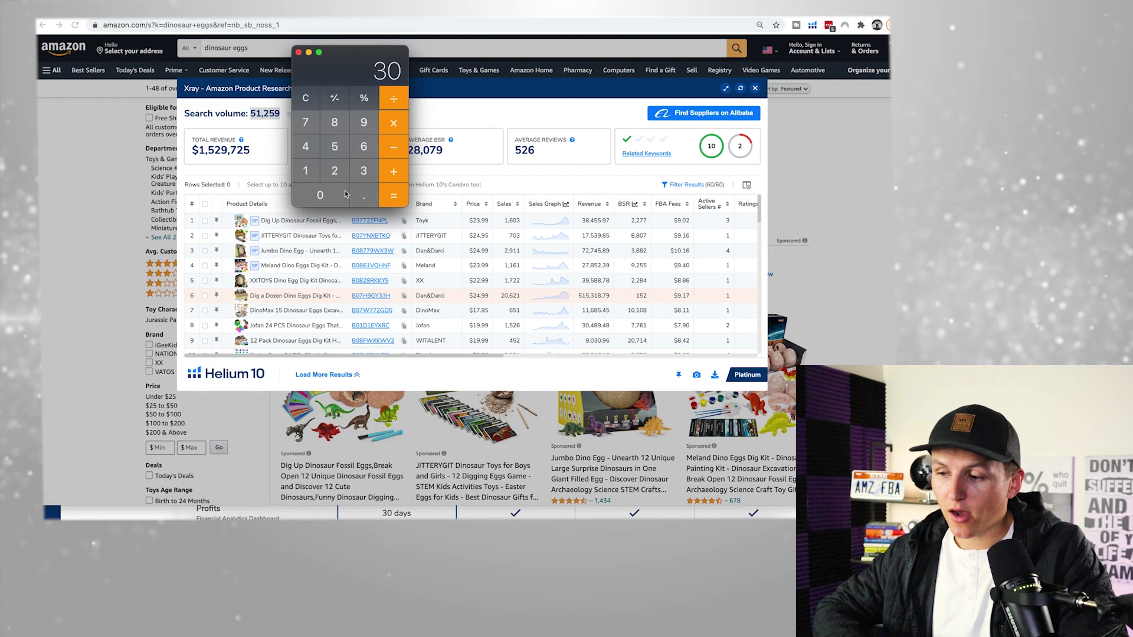
left_click(393, 198)
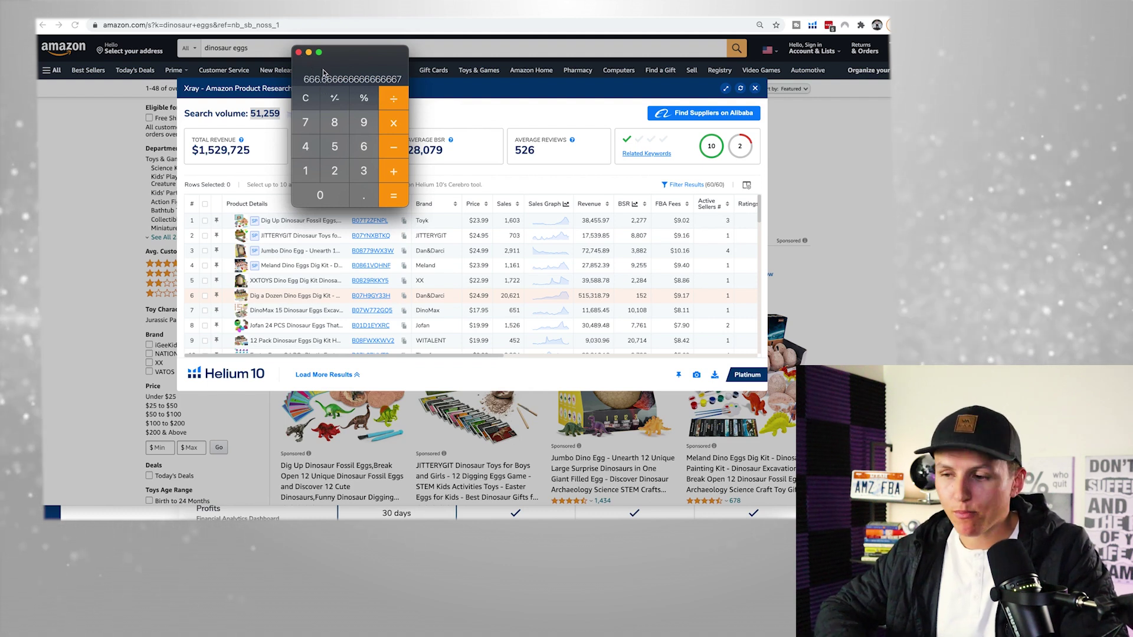
left_click(298, 53)
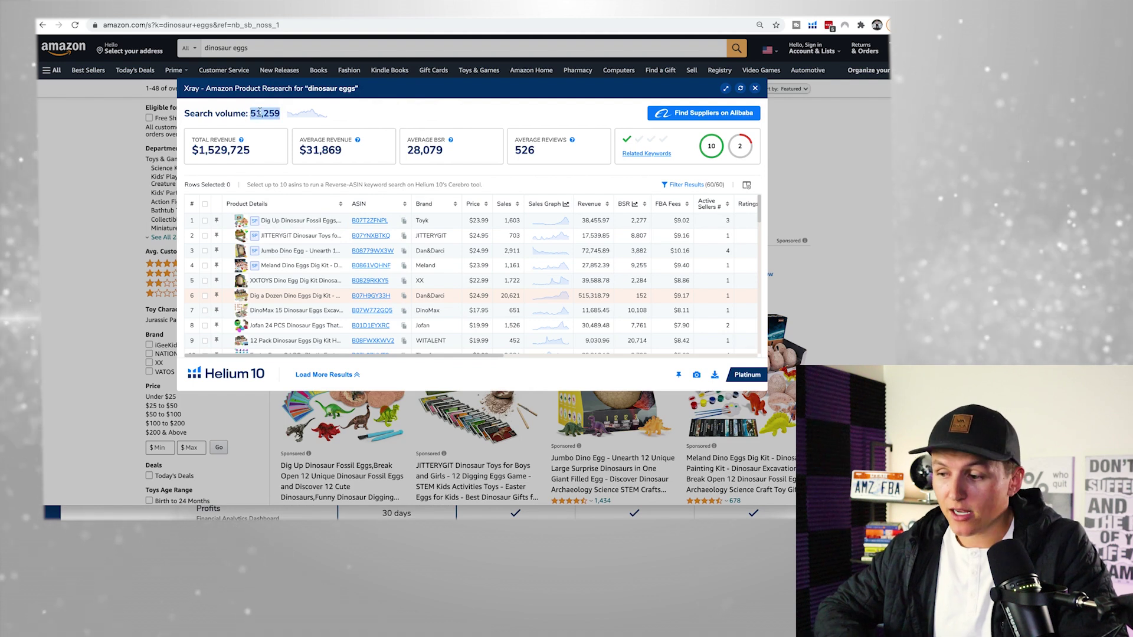
Step: Examine the average reviews for dinosaur eggs and the related keywords with their search volume and niche insight
left_click_drag(535, 151, 514, 151)
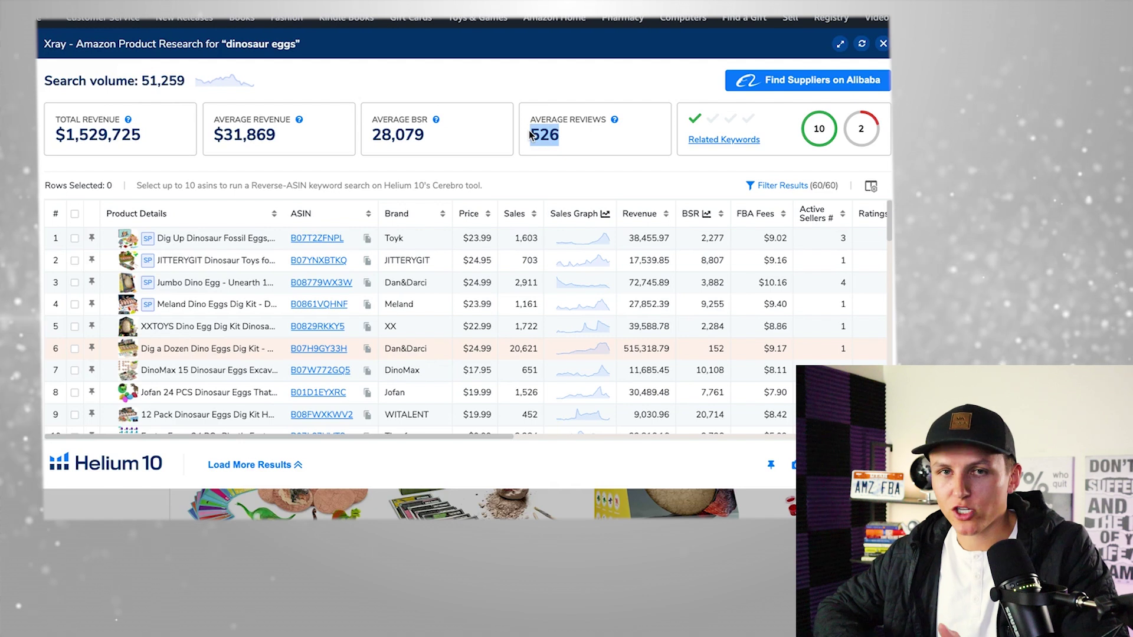
left_click(582, 143)
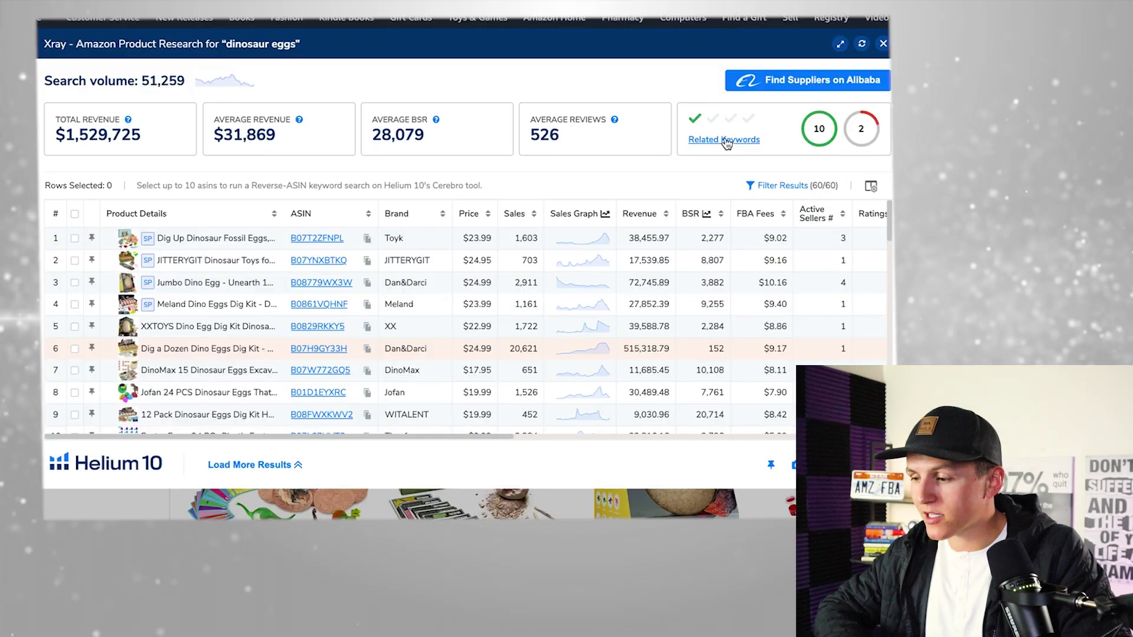
left_click(729, 144)
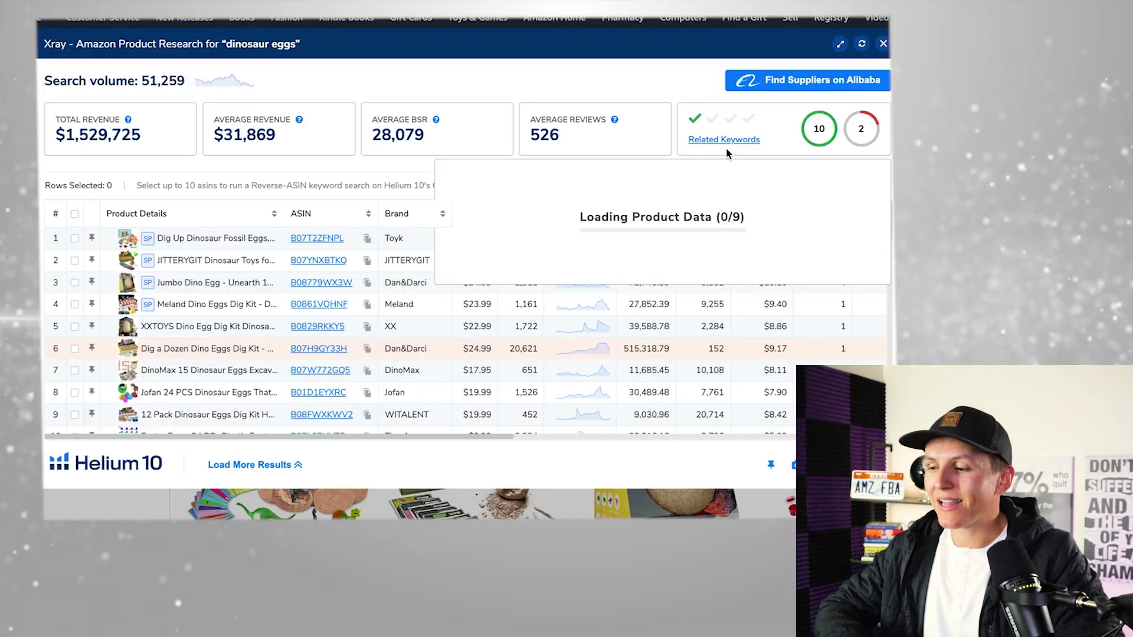
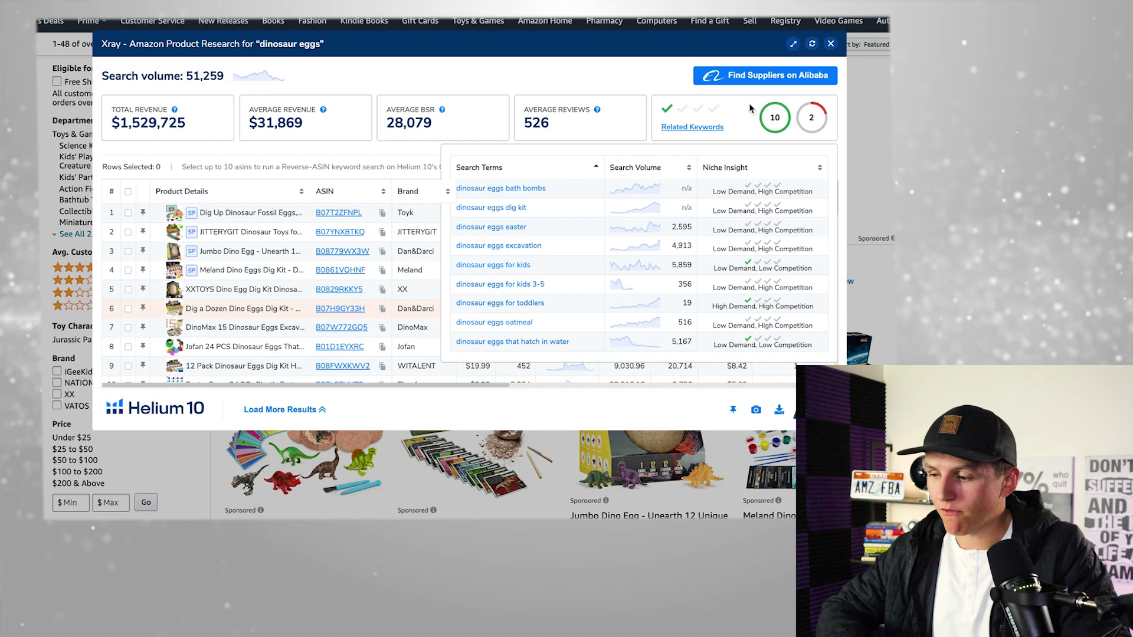
left_click(699, 129)
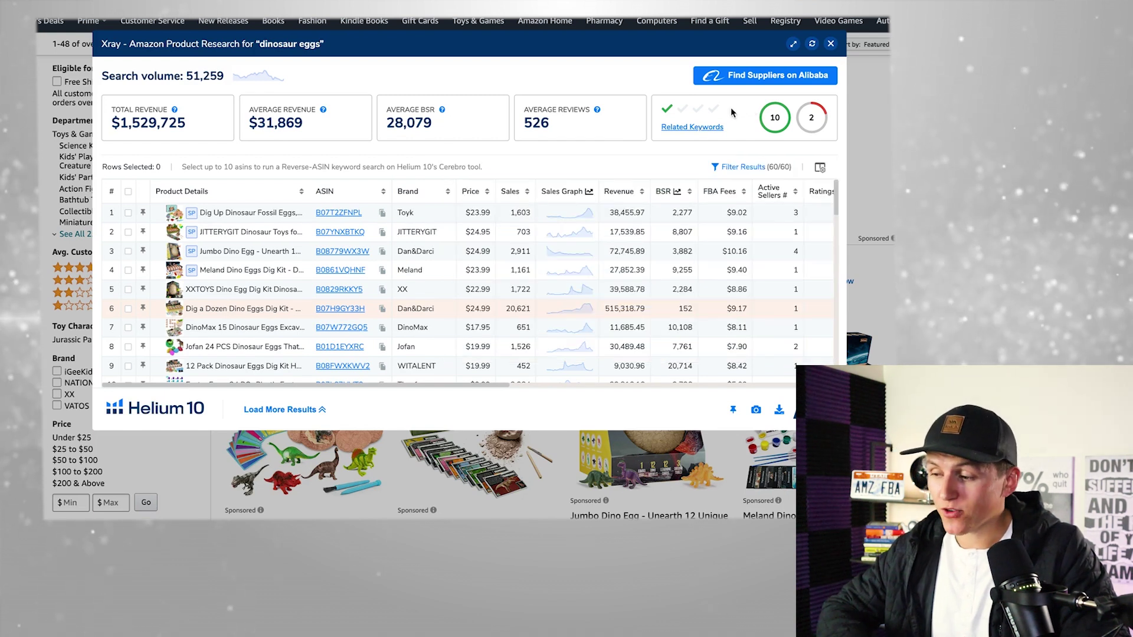
mouse_move(814, 120)
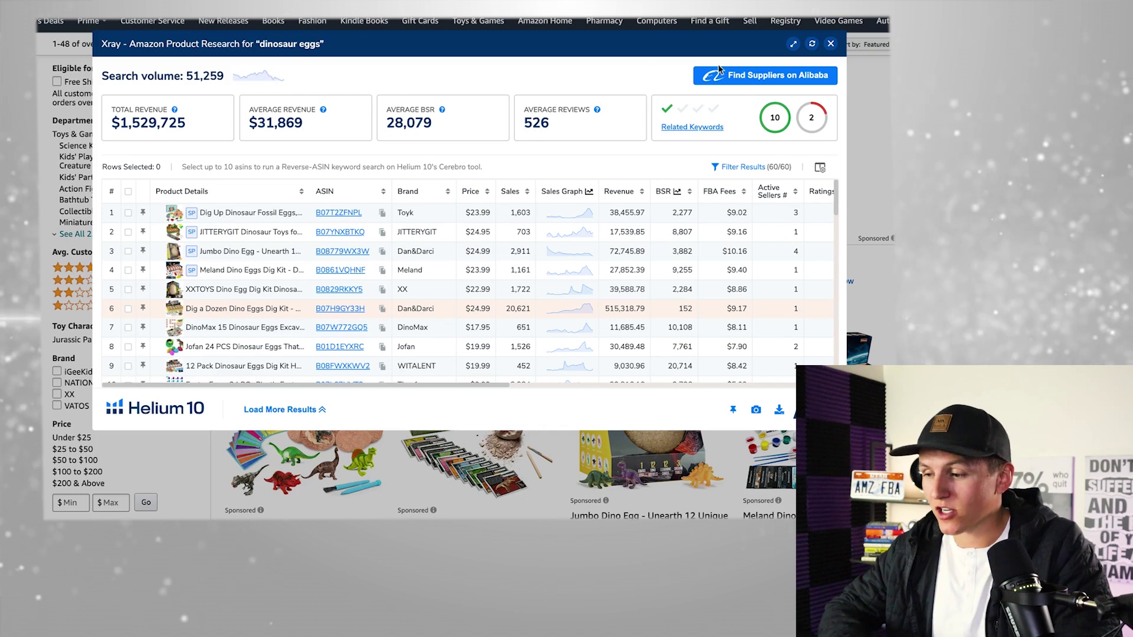
left_click(680, 131)
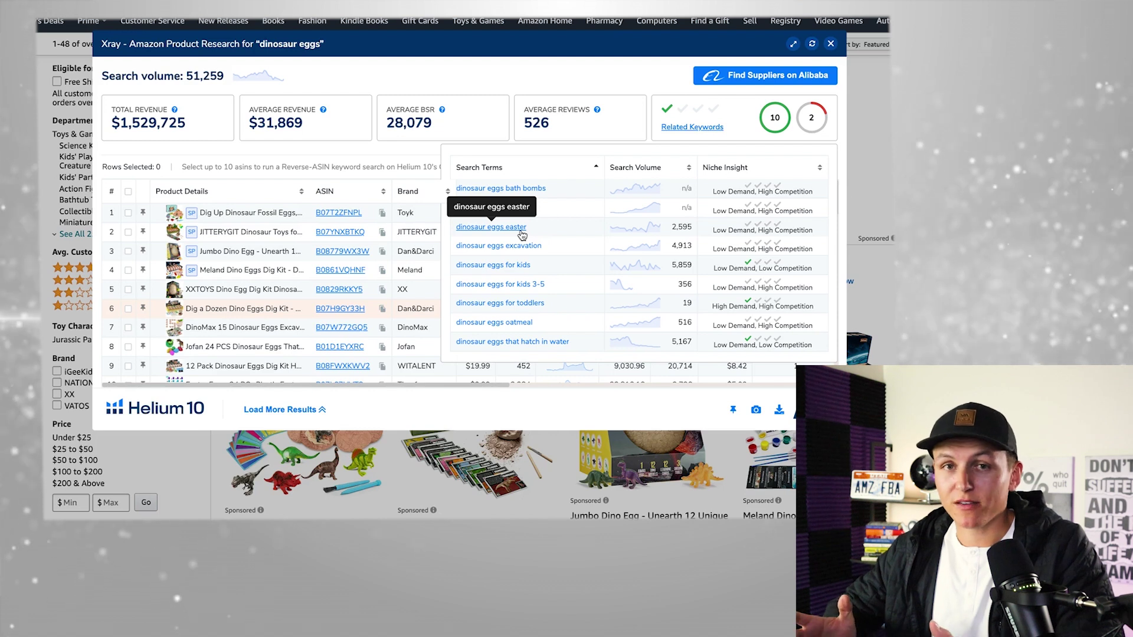
left_click(253, 81)
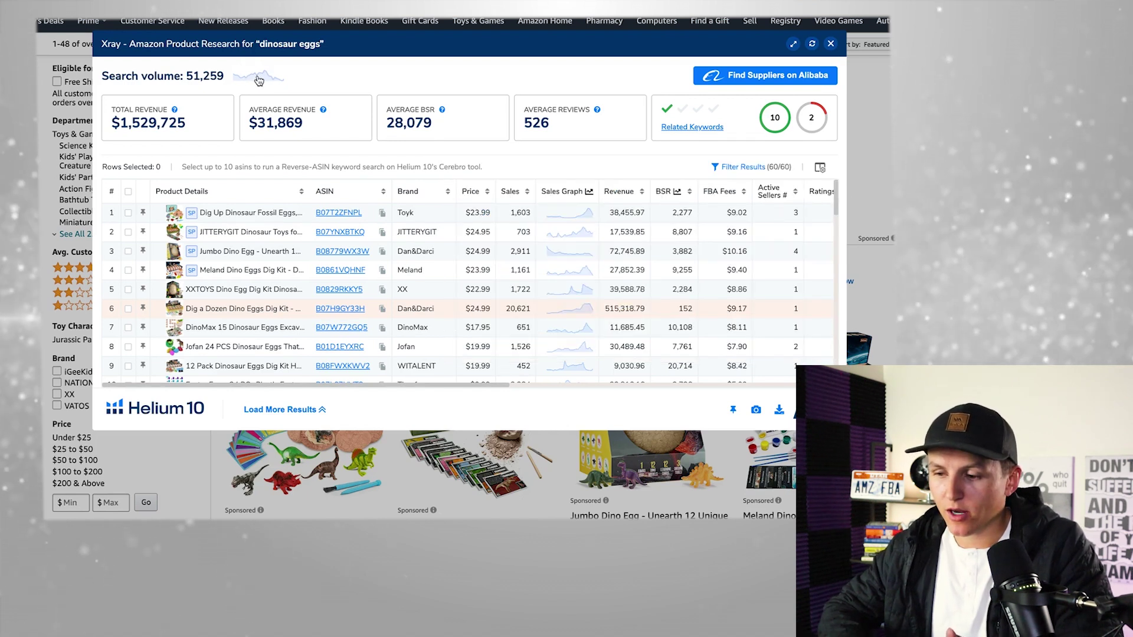
Step: Examine the search volume history of dinosaur eggs over 30 days, 90 days and all time, and close the chart
left_click(259, 82)
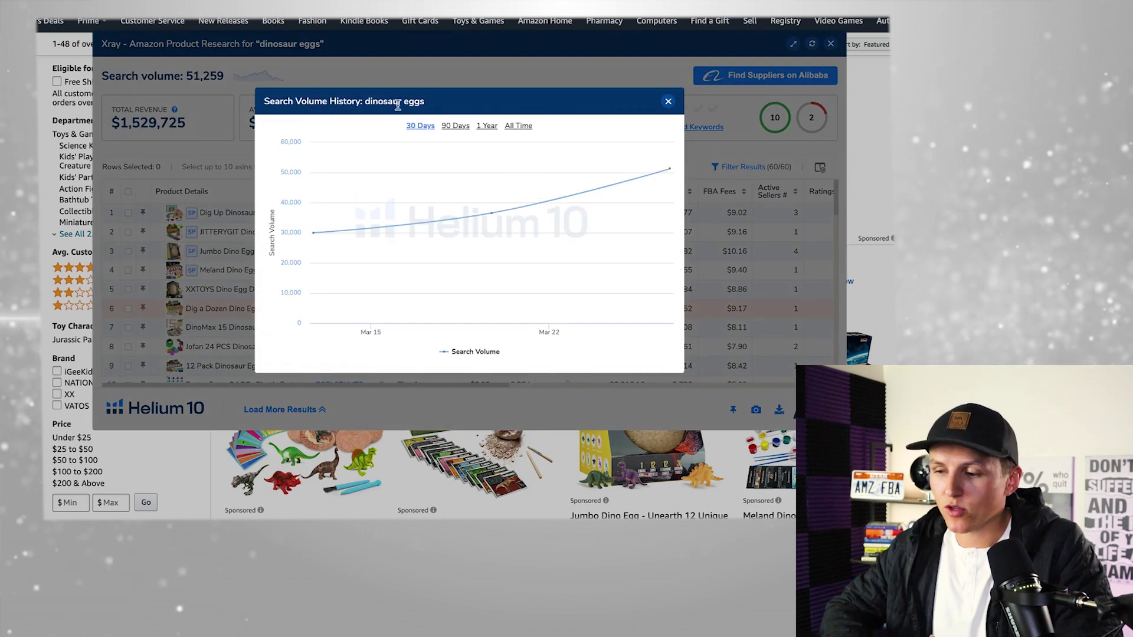
mouse_move(347, 237)
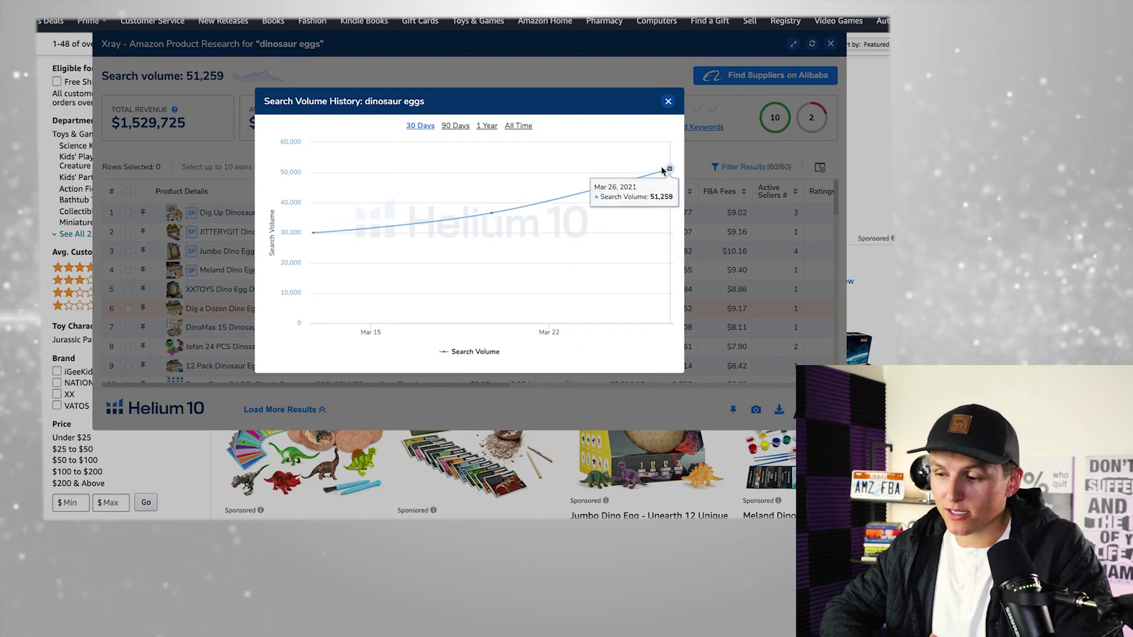
left_click(455, 126)
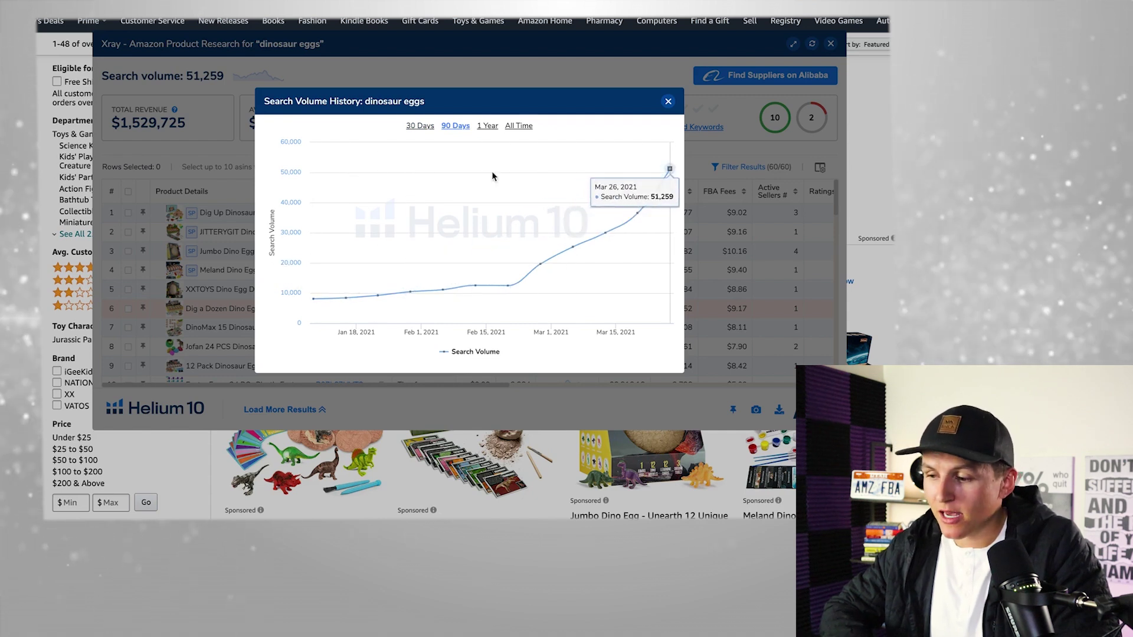
left_click(516, 126)
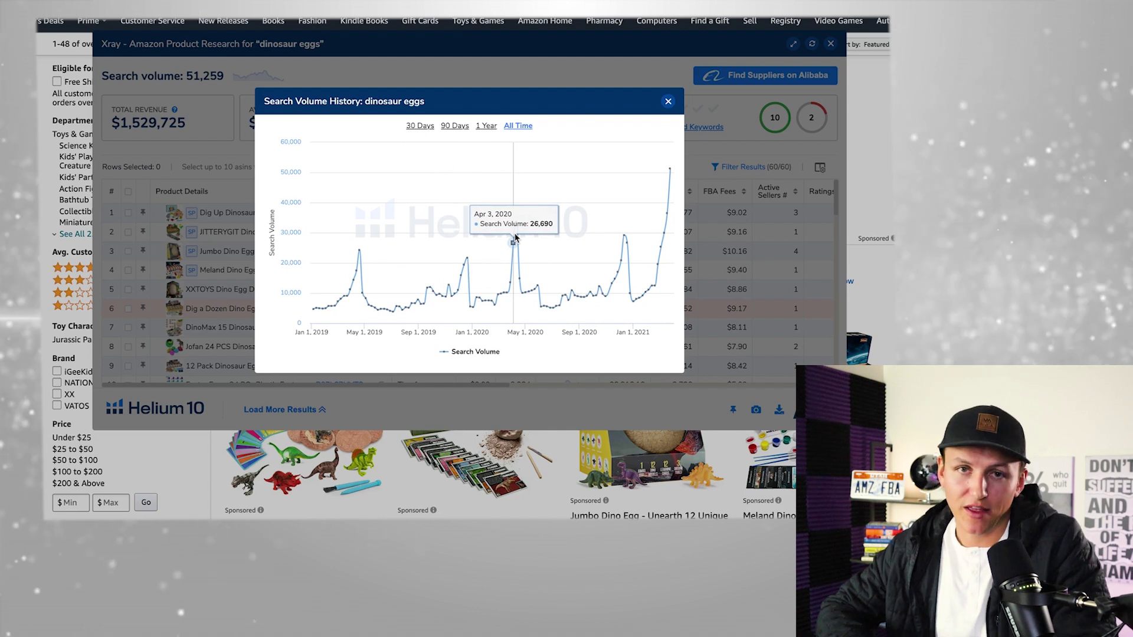
left_click(668, 102)
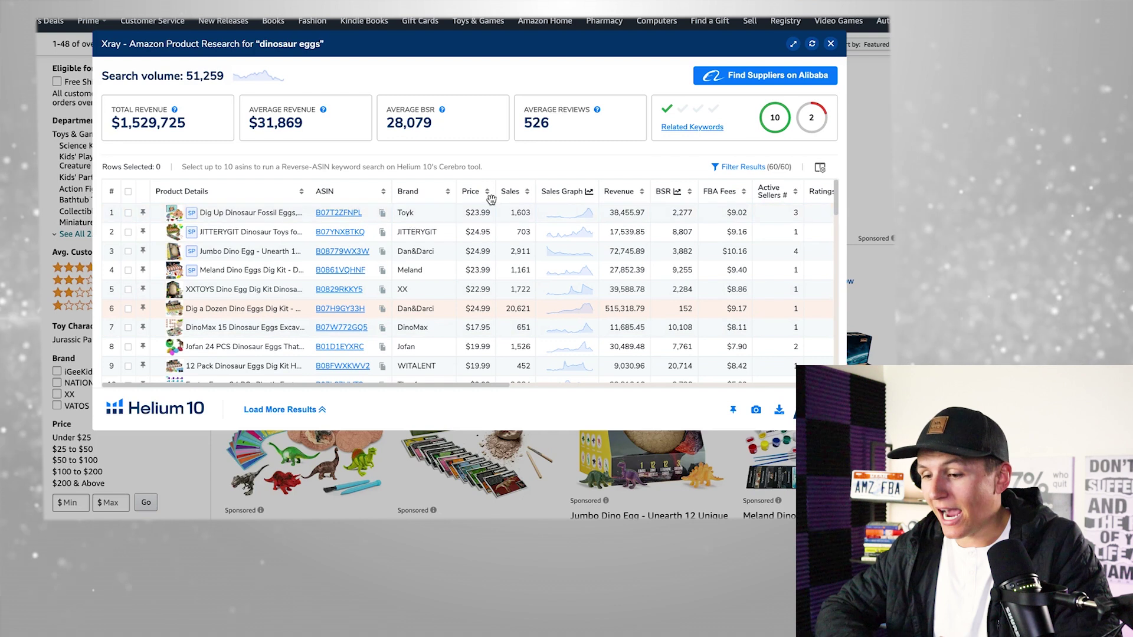
Step: Filter the dinosaur eggs Xray results to hide sponsored products, and reopen the filter settings
left_click(737, 170)
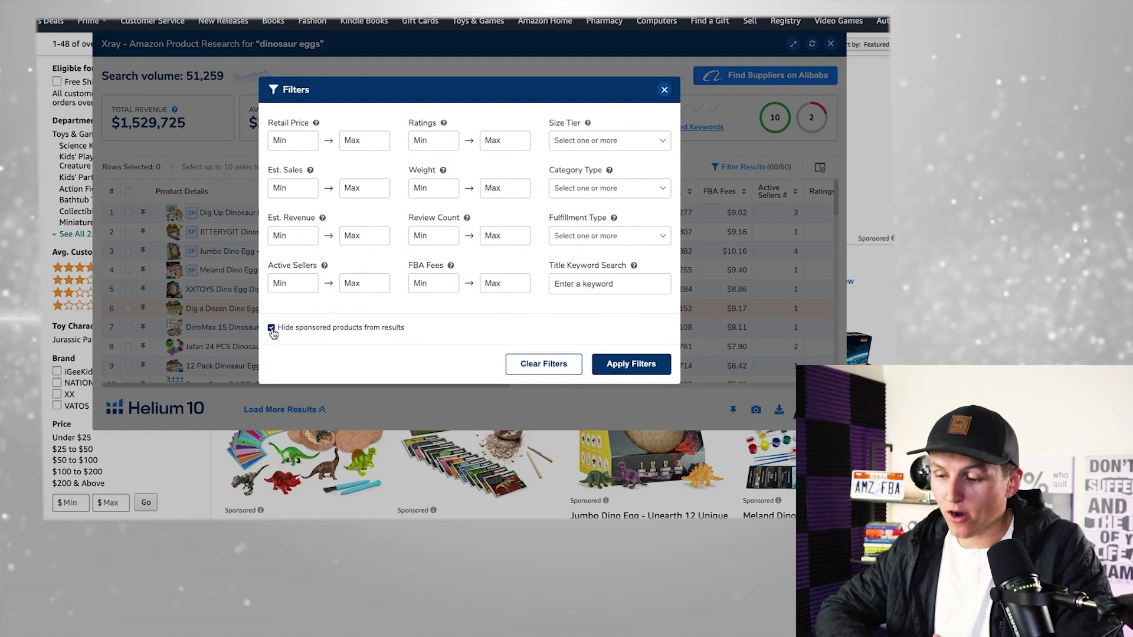
left_click(631, 364)
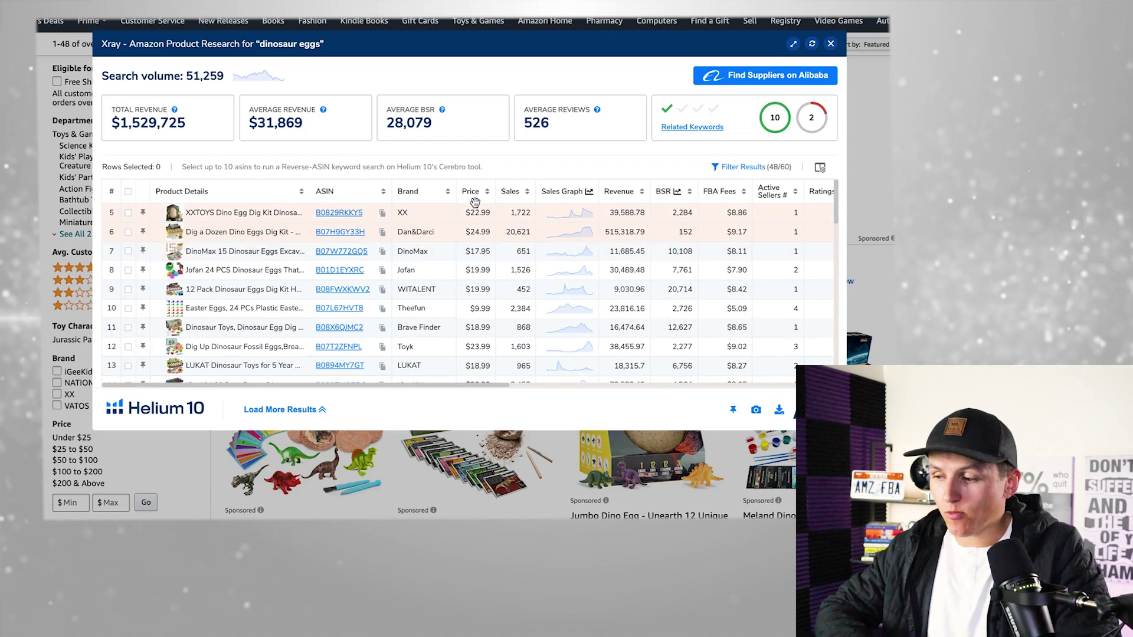
left_click(741, 168)
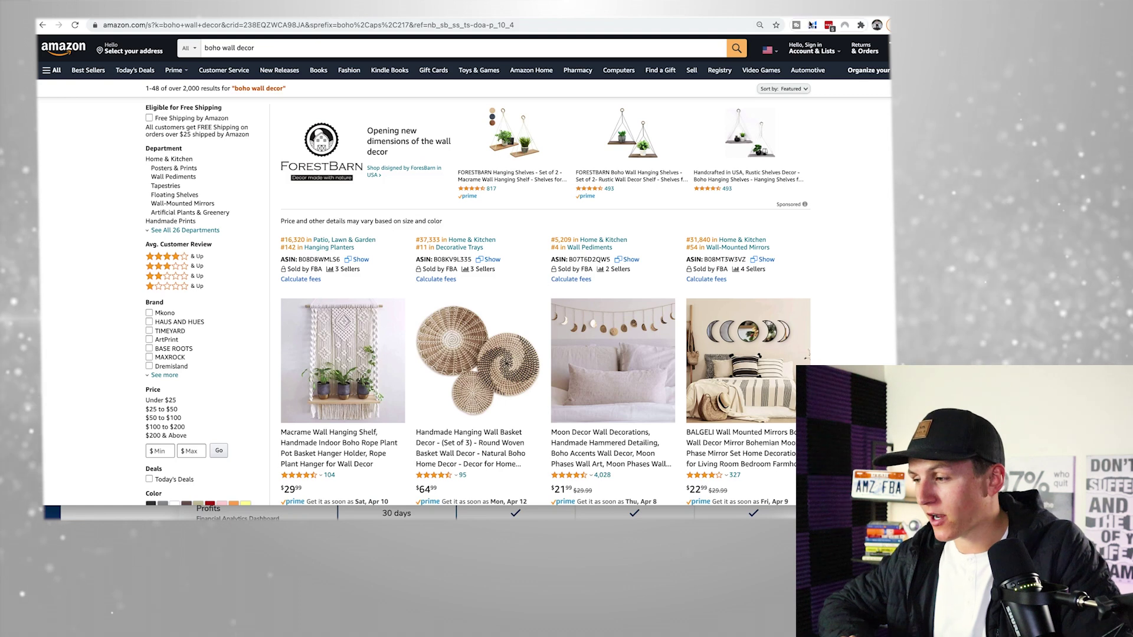
Step: Run Xray product research on the boho wall decor search results and highlight the average reviews
left_click(812, 26)
left_click(712, 108)
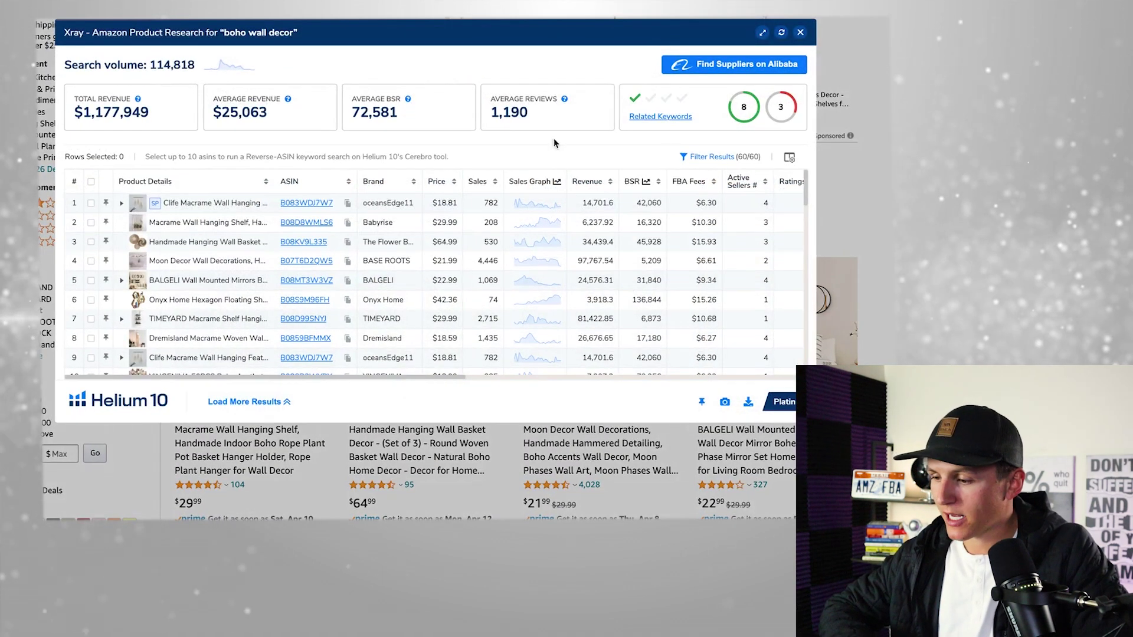
left_click_drag(534, 111, 490, 111)
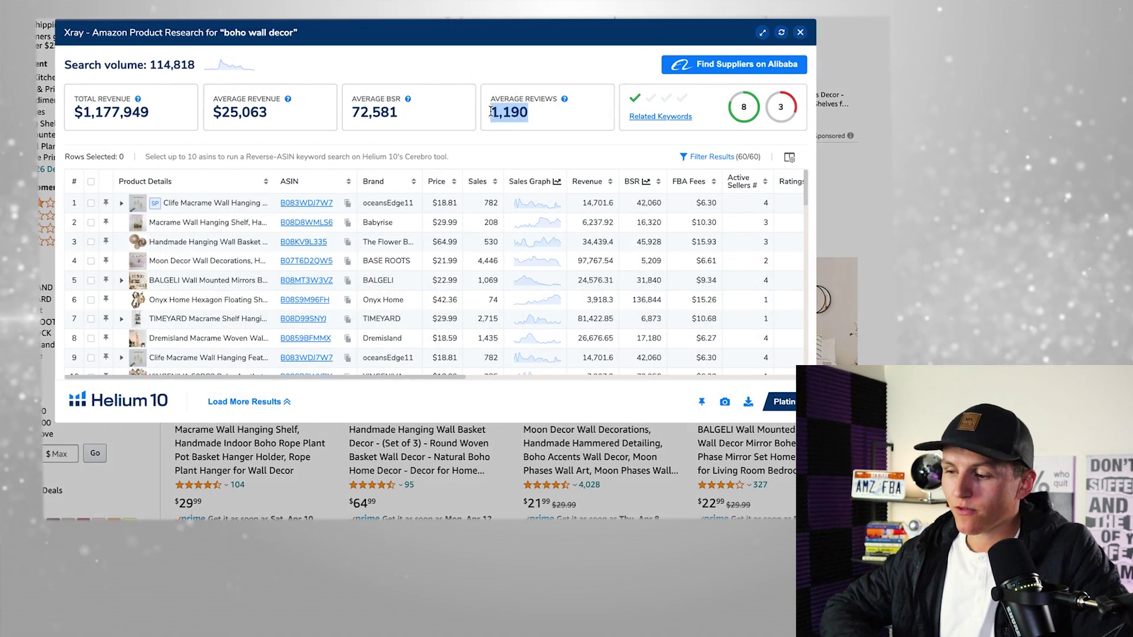
Step: Filter the boho wall decor Xray results by the title keyword "boho" and recheck the filter settings
left_click(706, 158)
left_click(570, 276)
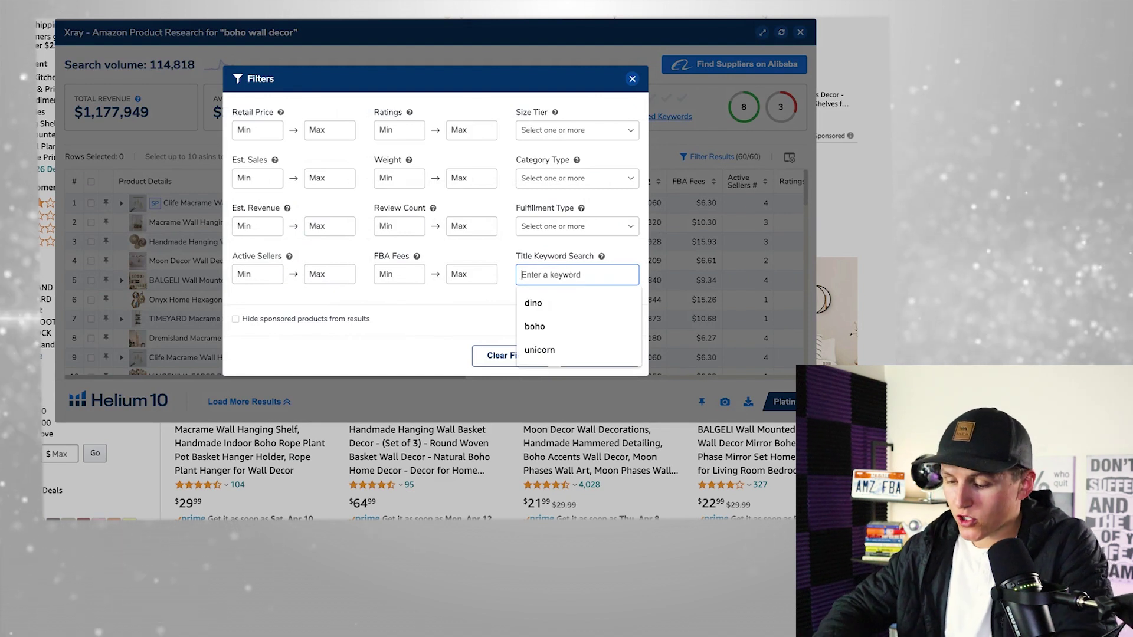
type("boho")
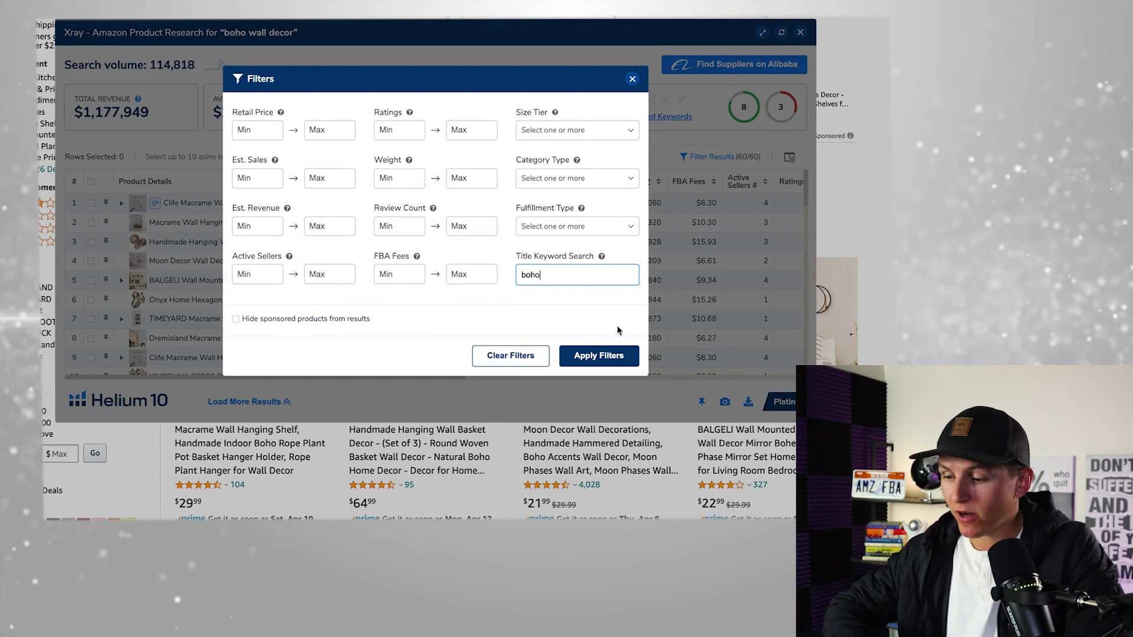
left_click(598, 355)
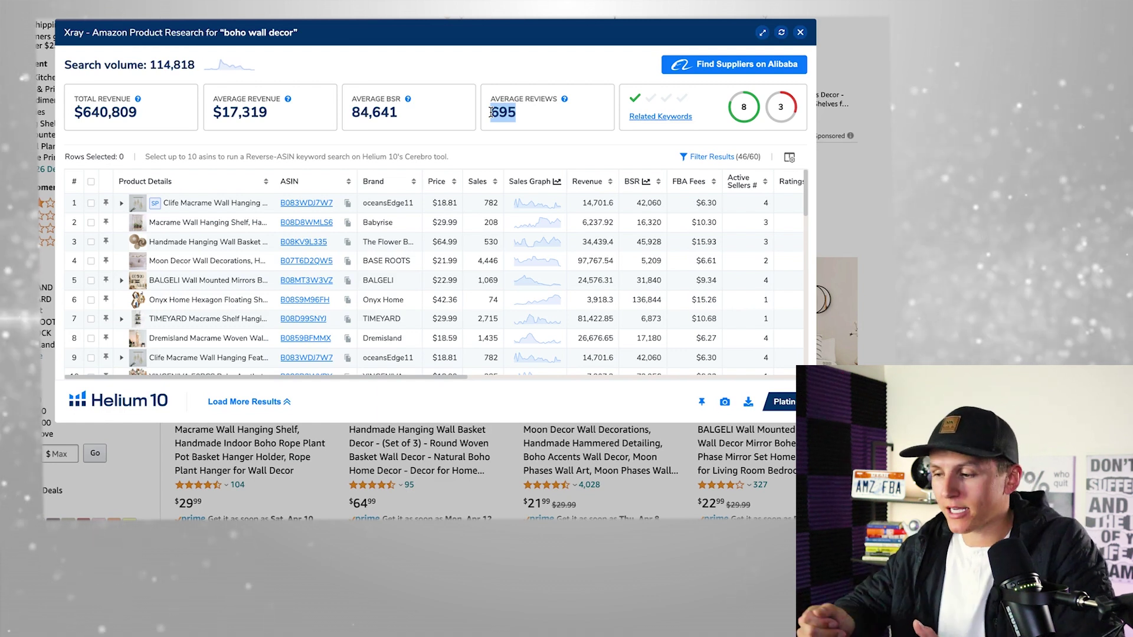
left_click(711, 158)
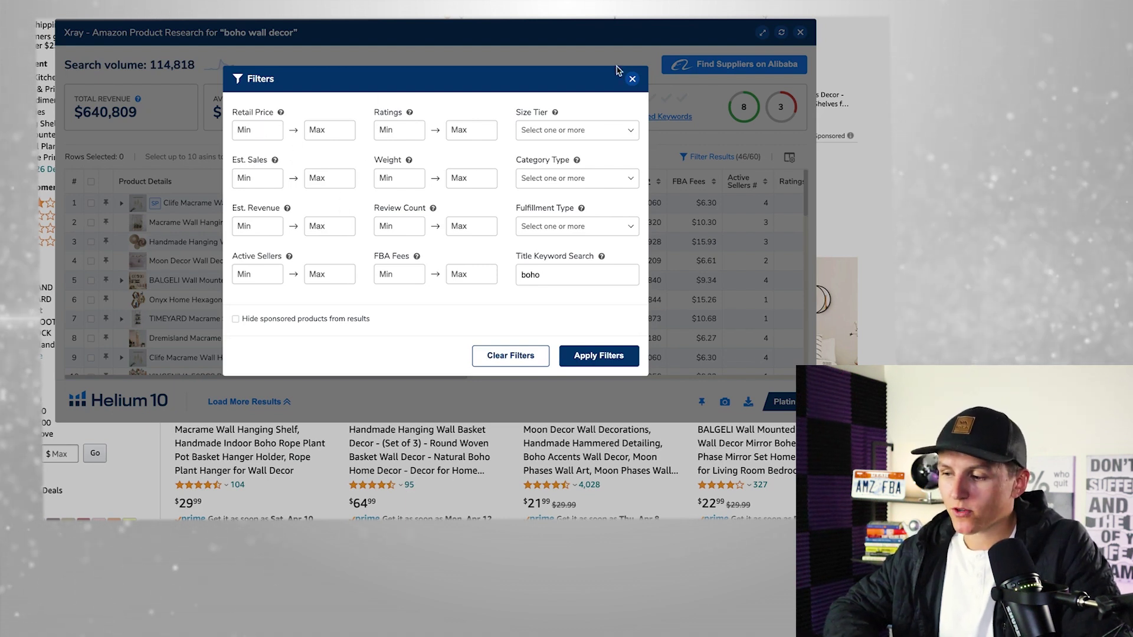
left_click(632, 79)
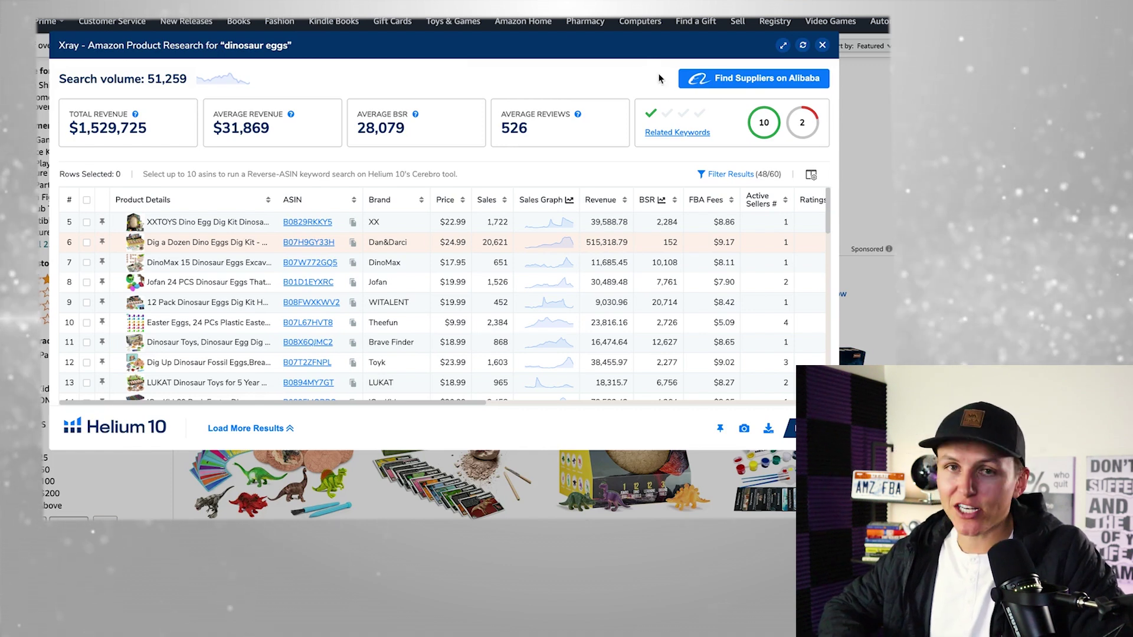
Step: Find Alibaba suppliers for dinosaur eggs, compare their unit prices and minimum orders, and close the supplier list
left_click(739, 83)
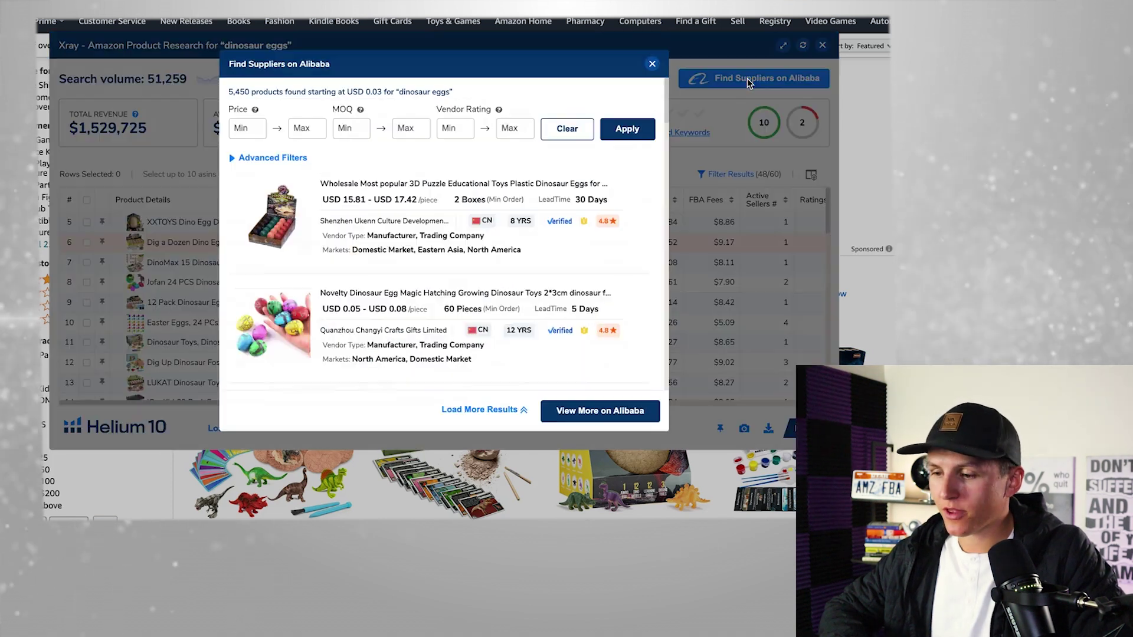
scroll(349, 217, "down", 4)
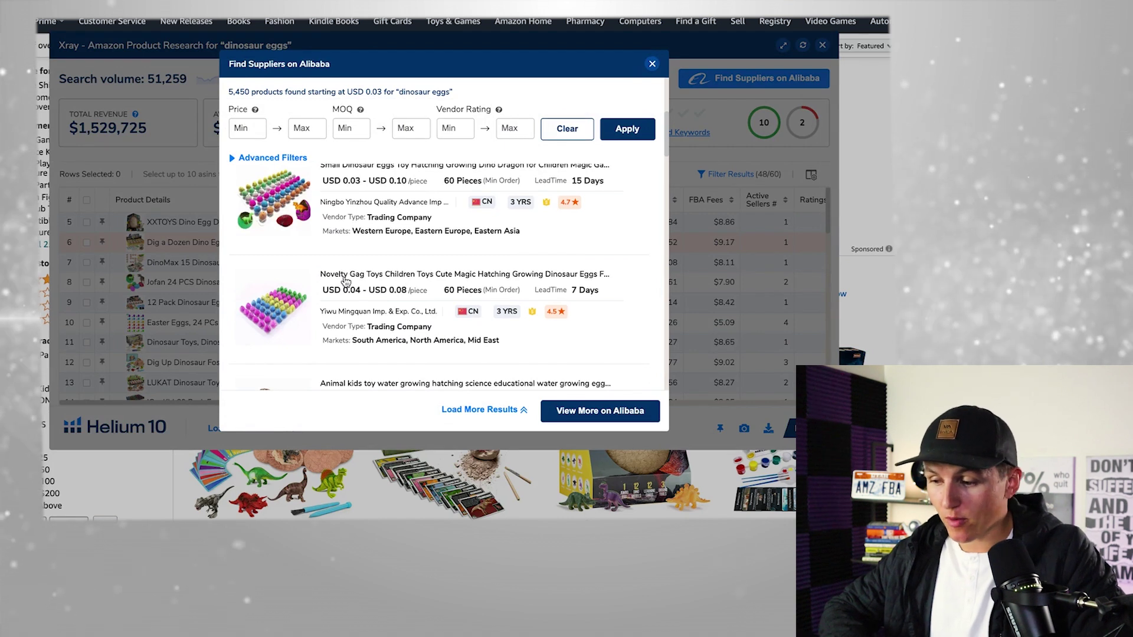
left_click_drag(341, 290, 381, 290)
scroll(394, 250, "up", 1)
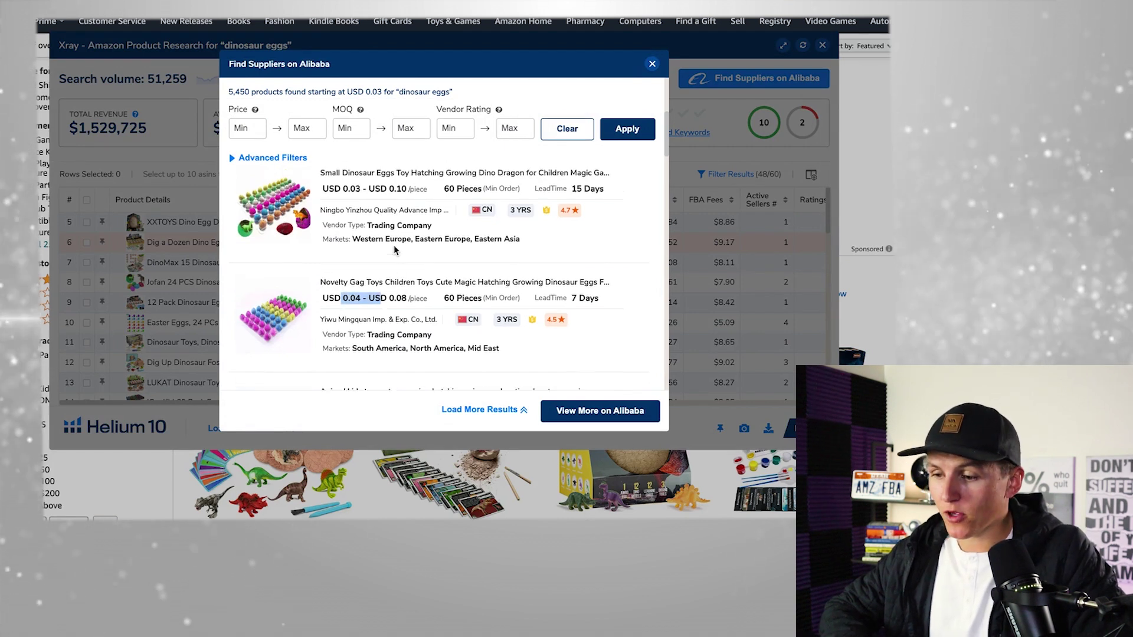
scroll(394, 250, "up", 1)
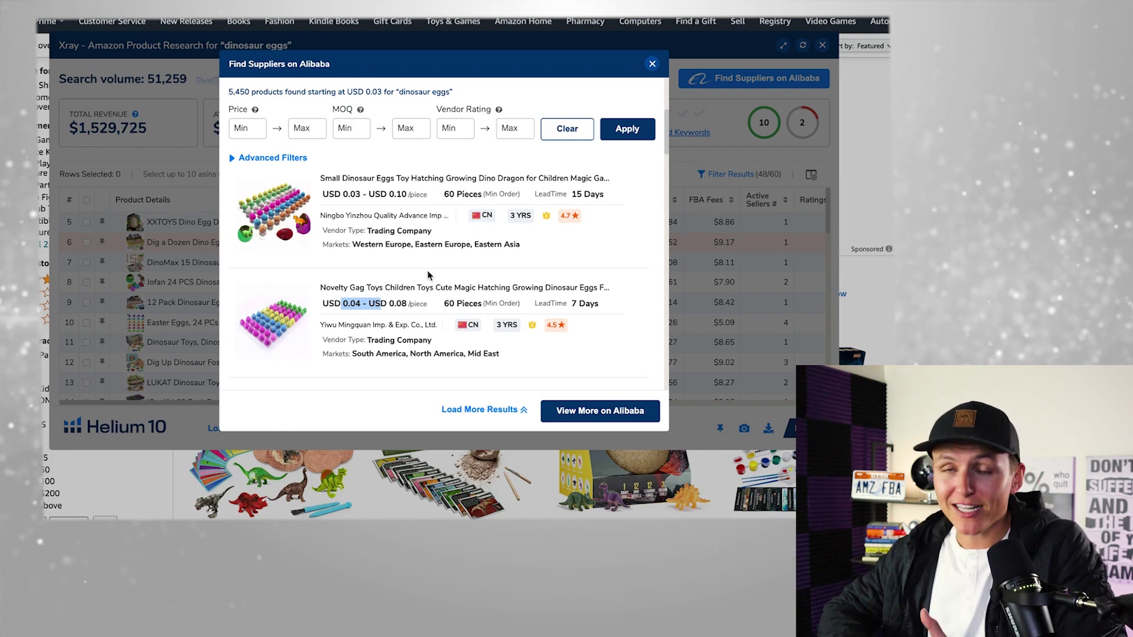
scroll(354, 218, "up", 2)
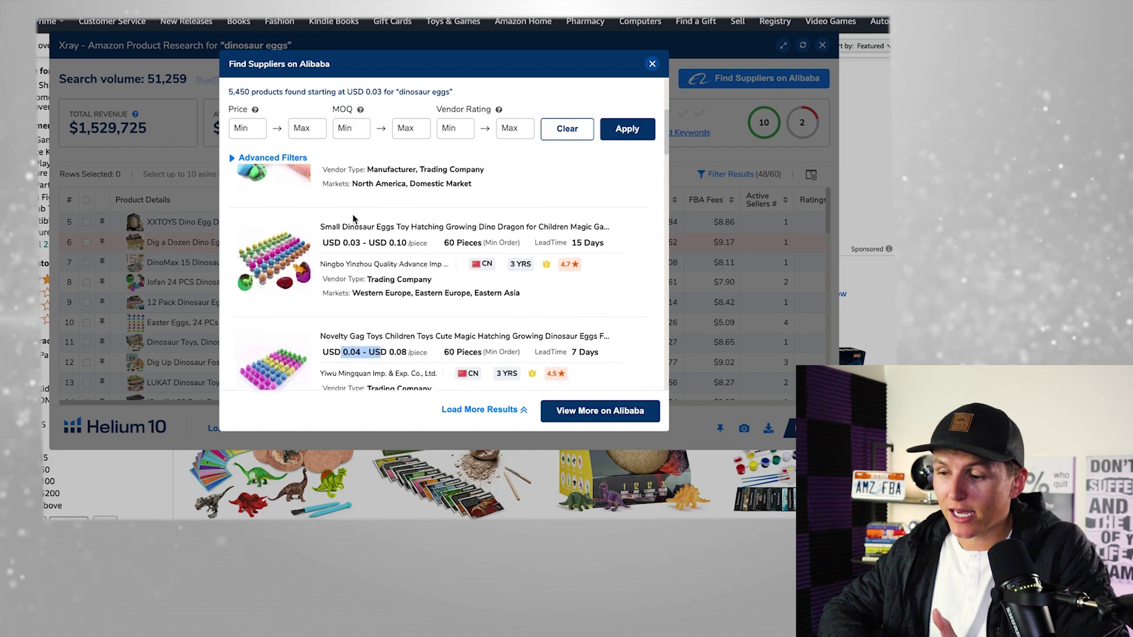
left_click(653, 65)
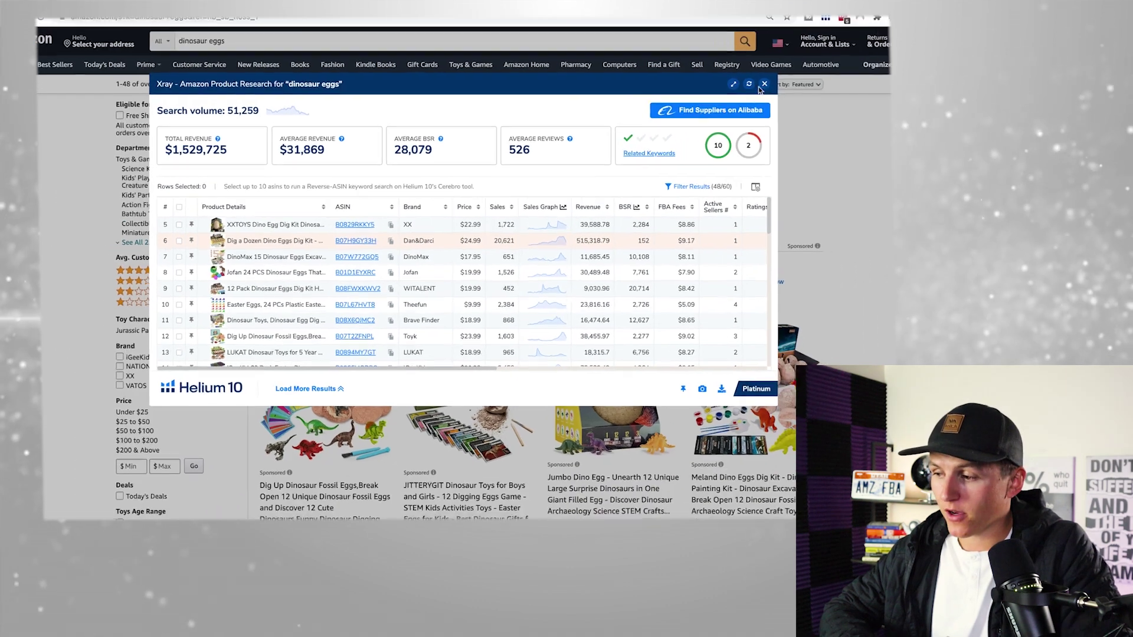
Step: Close the Xray results and review the fee and profitability calculation for the JITTERYGIT dinosaur egg kit
left_click(764, 84)
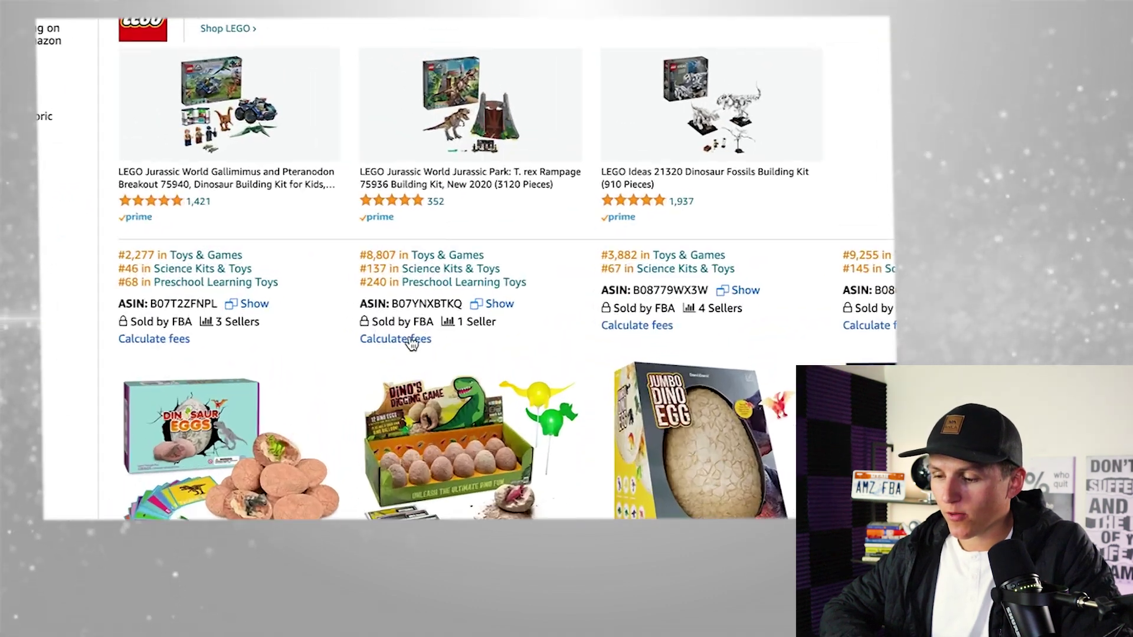
left_click(398, 352)
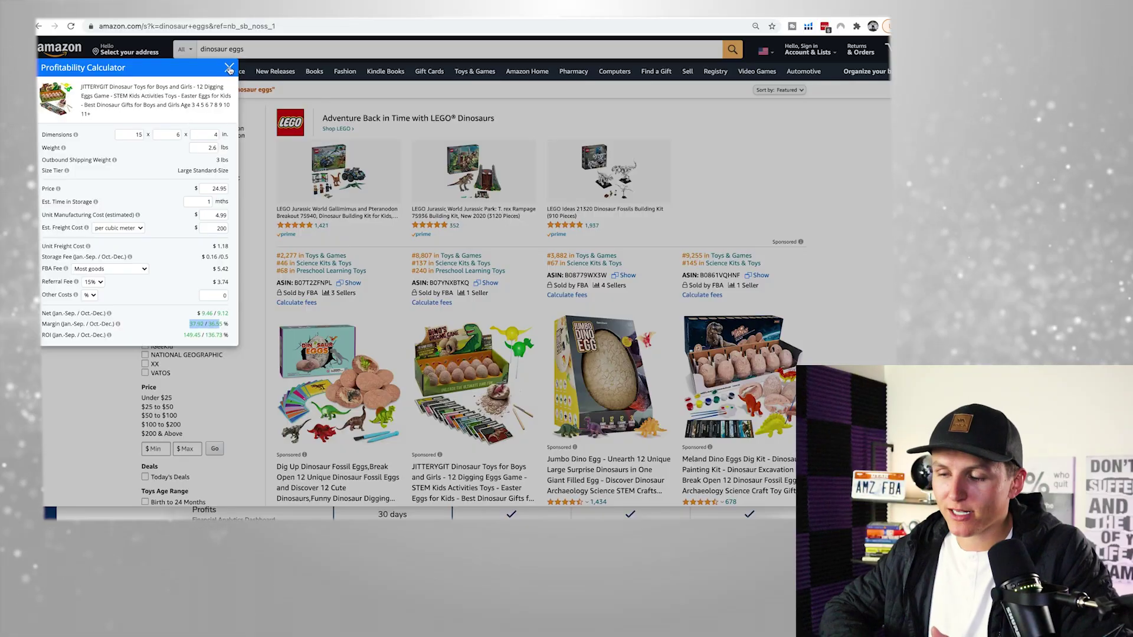
left_click(229, 69)
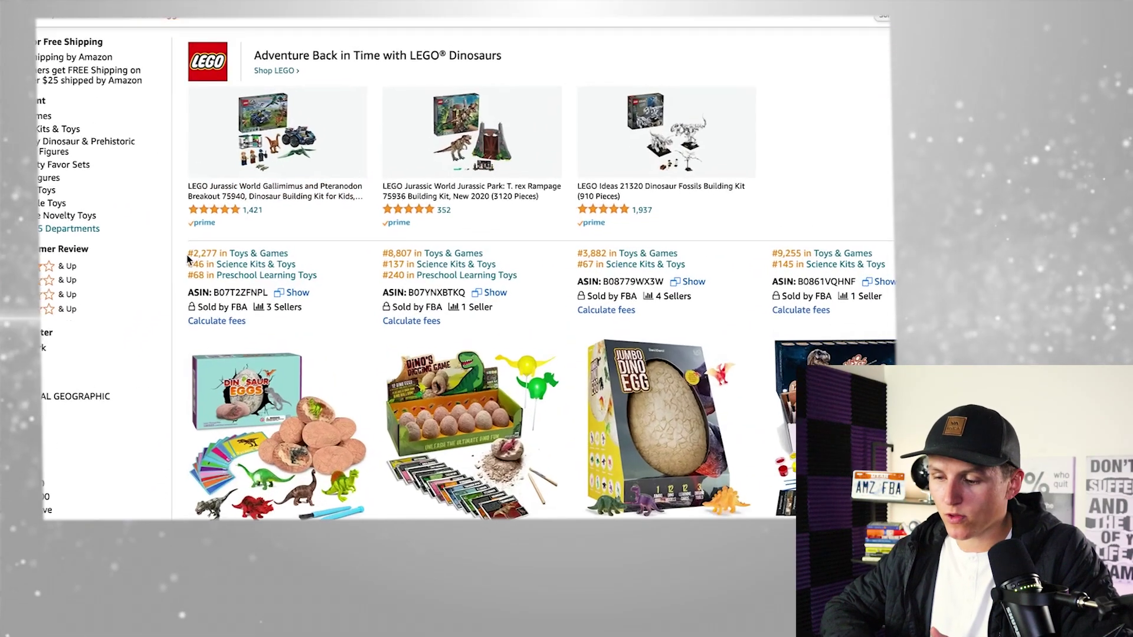
Step: Highlight the category ranks, ASIN and seller details above the first two dinosaur egg listings
left_click_drag(188, 257, 273, 307)
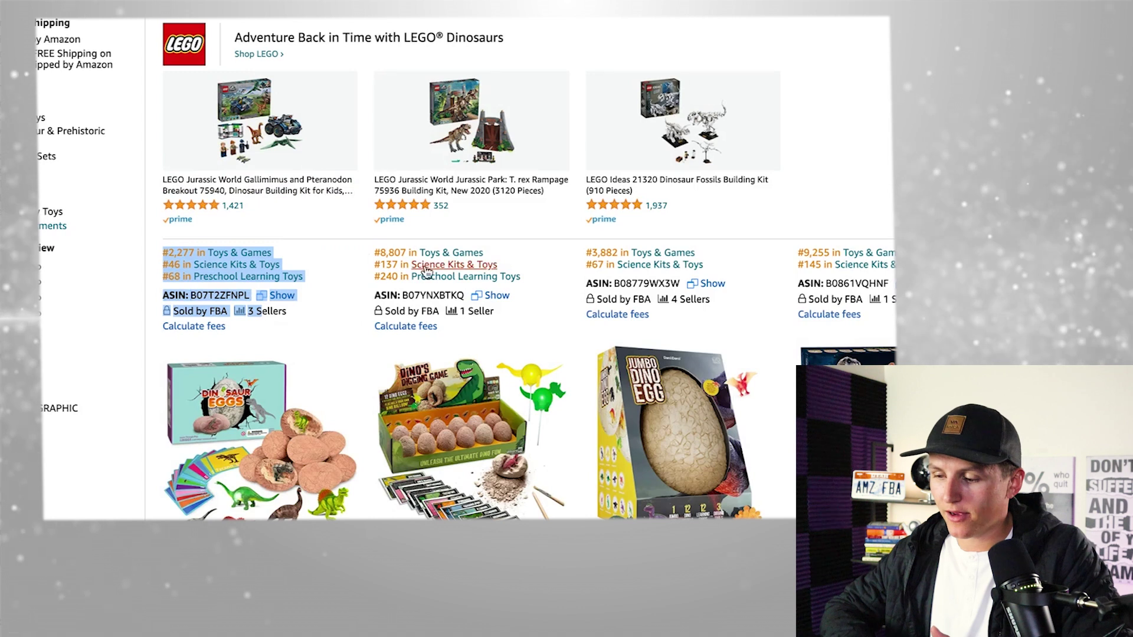
left_click_drag(449, 329, 372, 260)
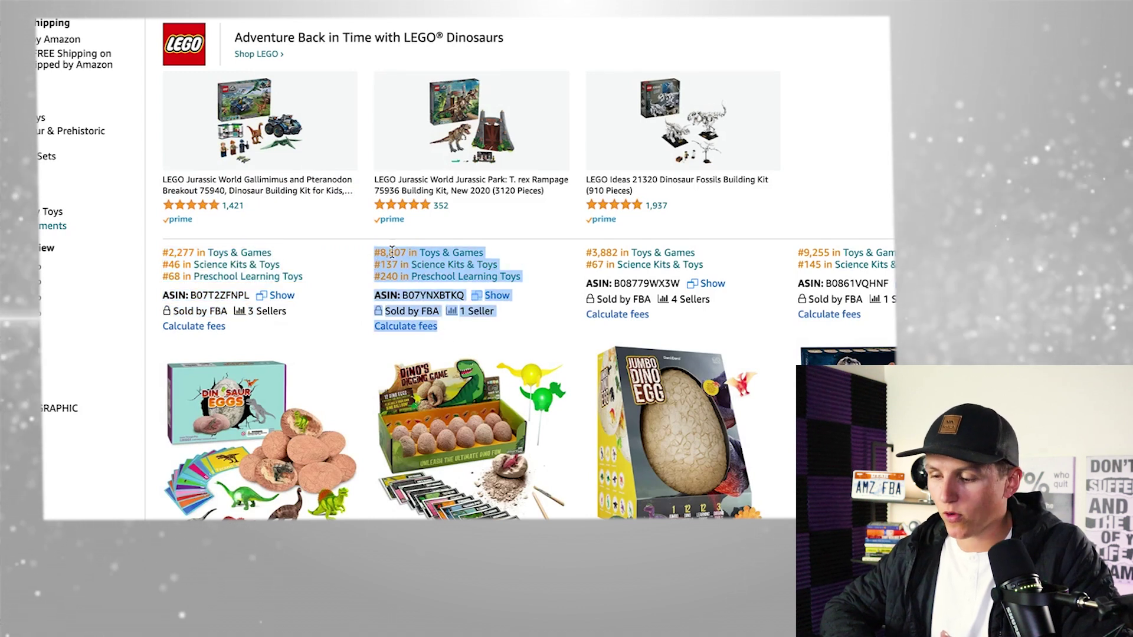
left_click(502, 322)
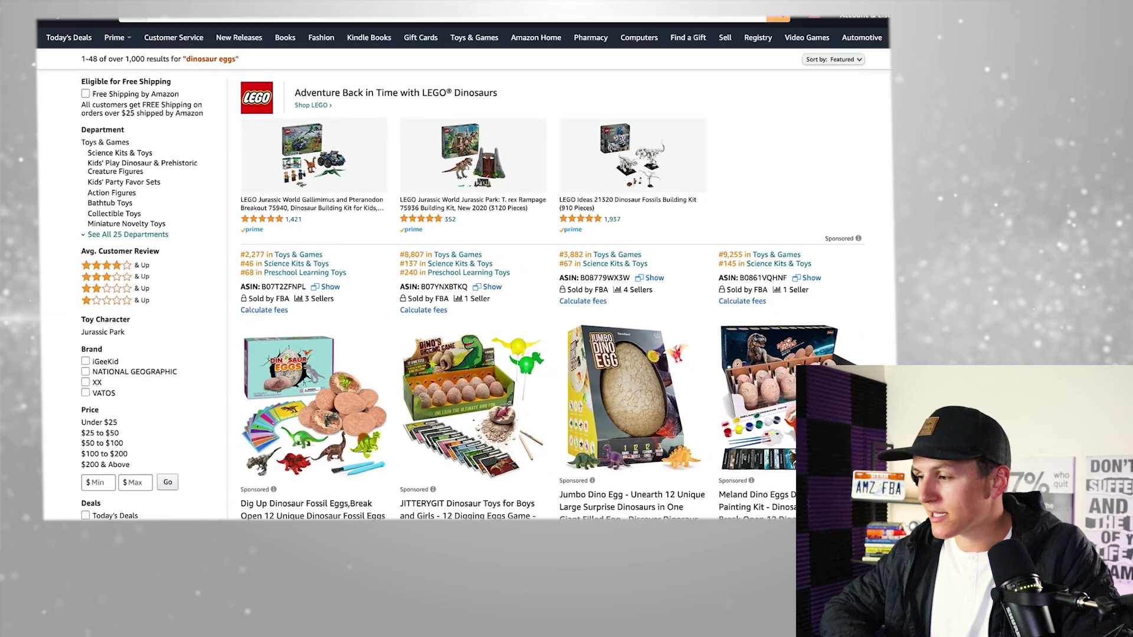
Step: Rerun Xray on the dinosaur eggs results and run a Cerebro keyword search on the Jofan 24 PCS Dinosaur Eggs product
left_click(808, 26)
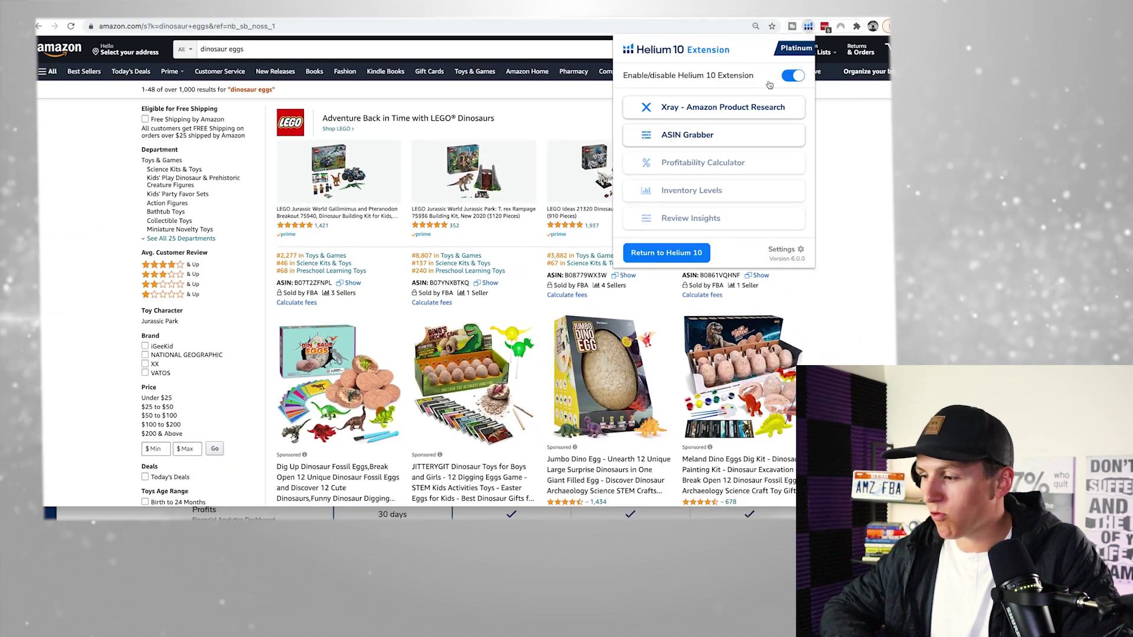
left_click(737, 108)
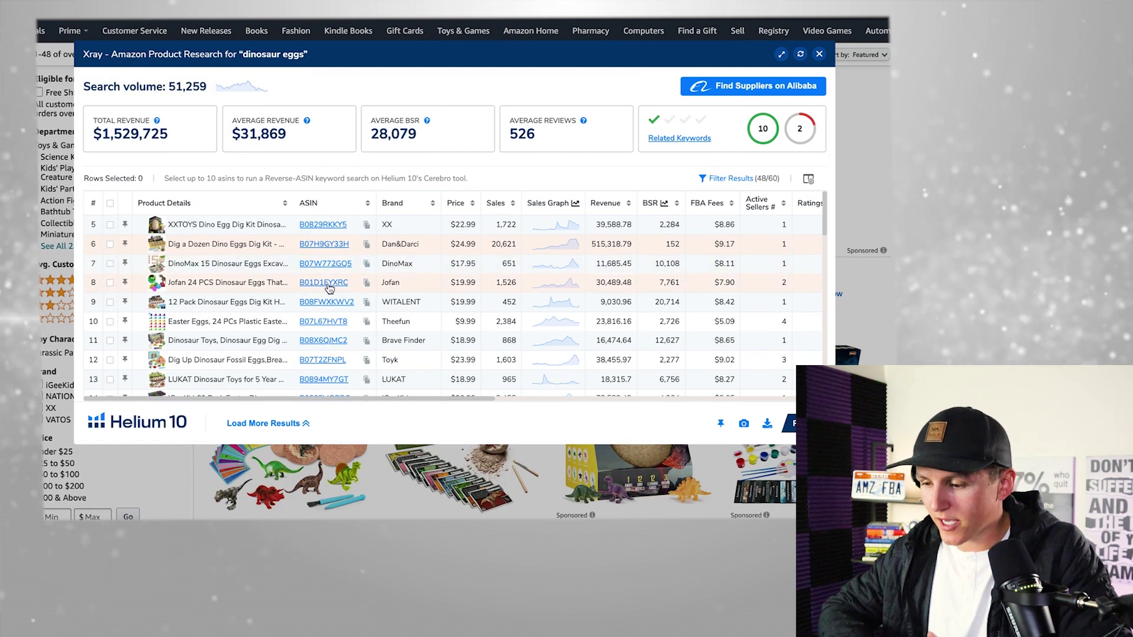
mouse_move(329, 287)
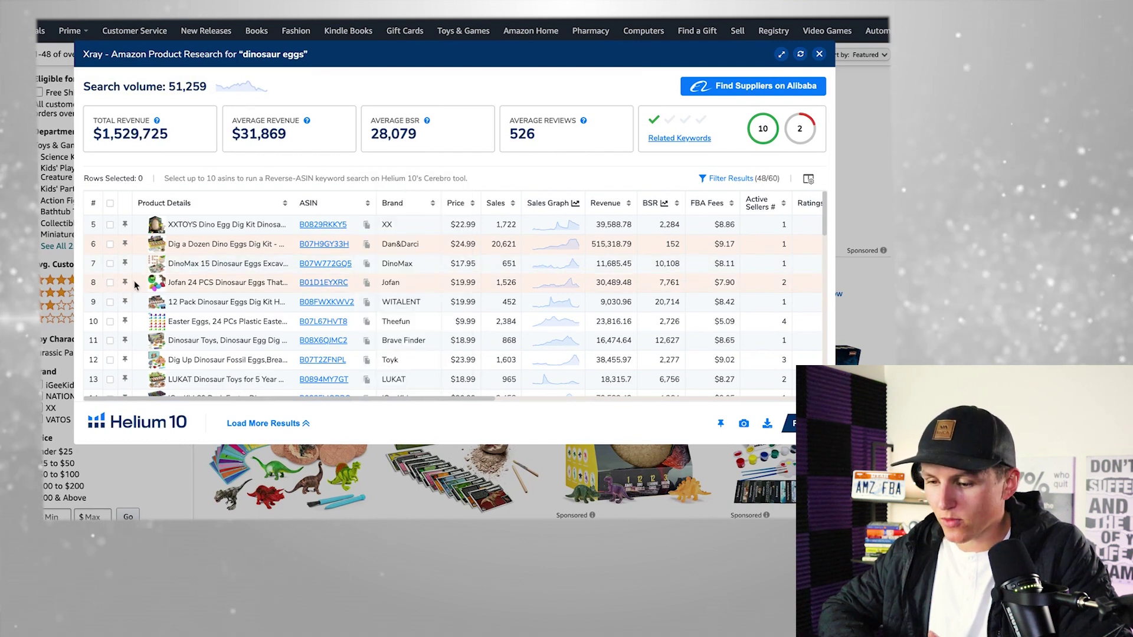
left_click(111, 283)
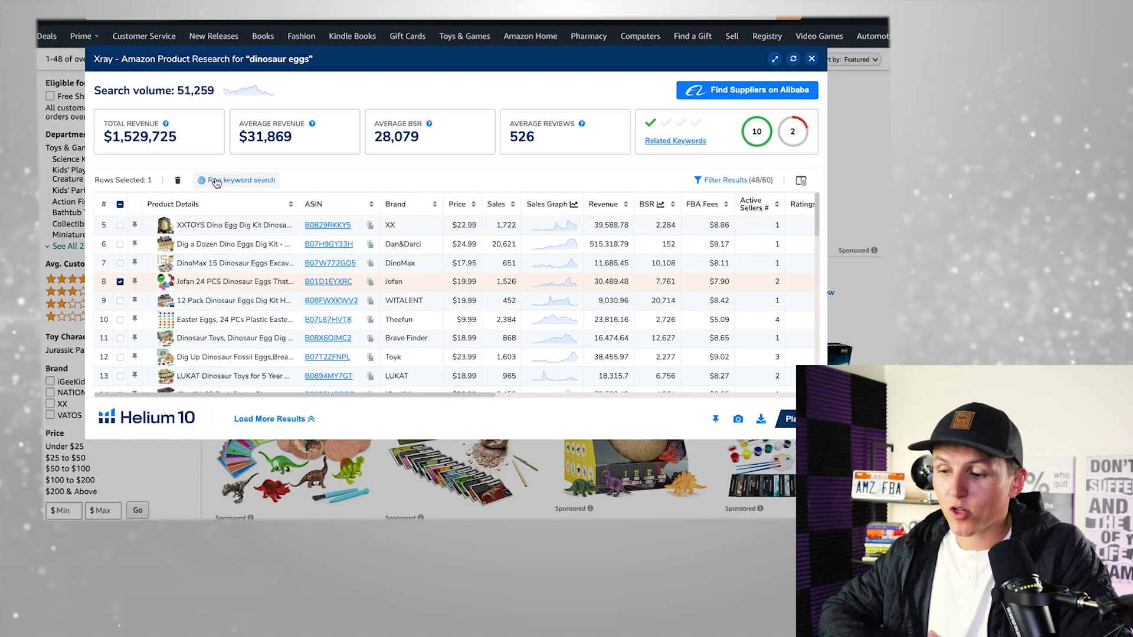
left_click(216, 181)
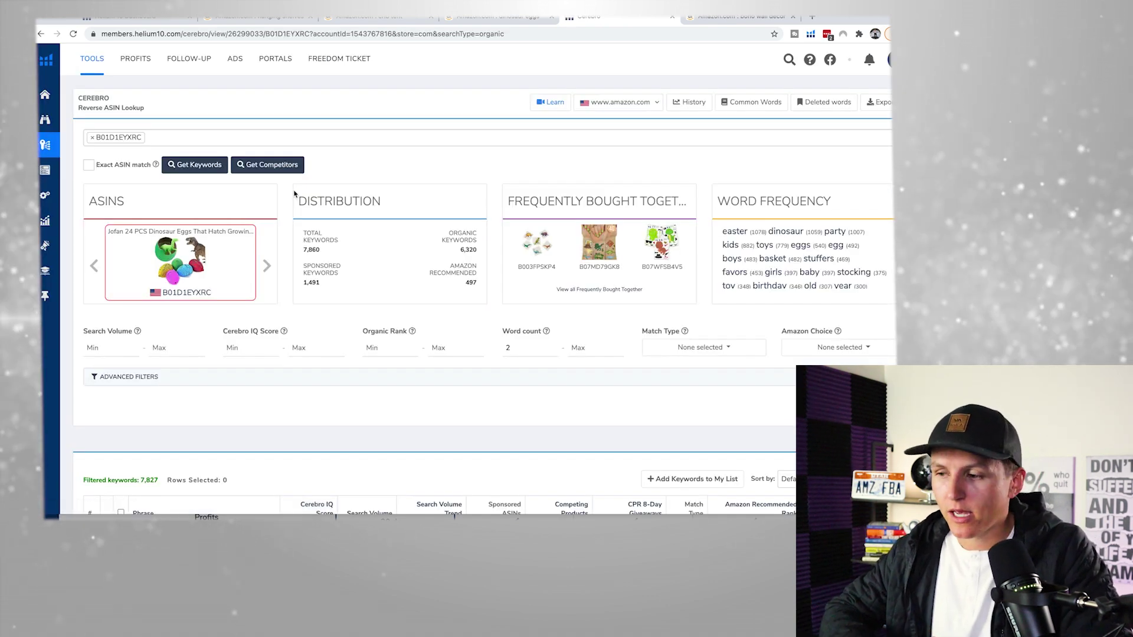
left_click(495, 17)
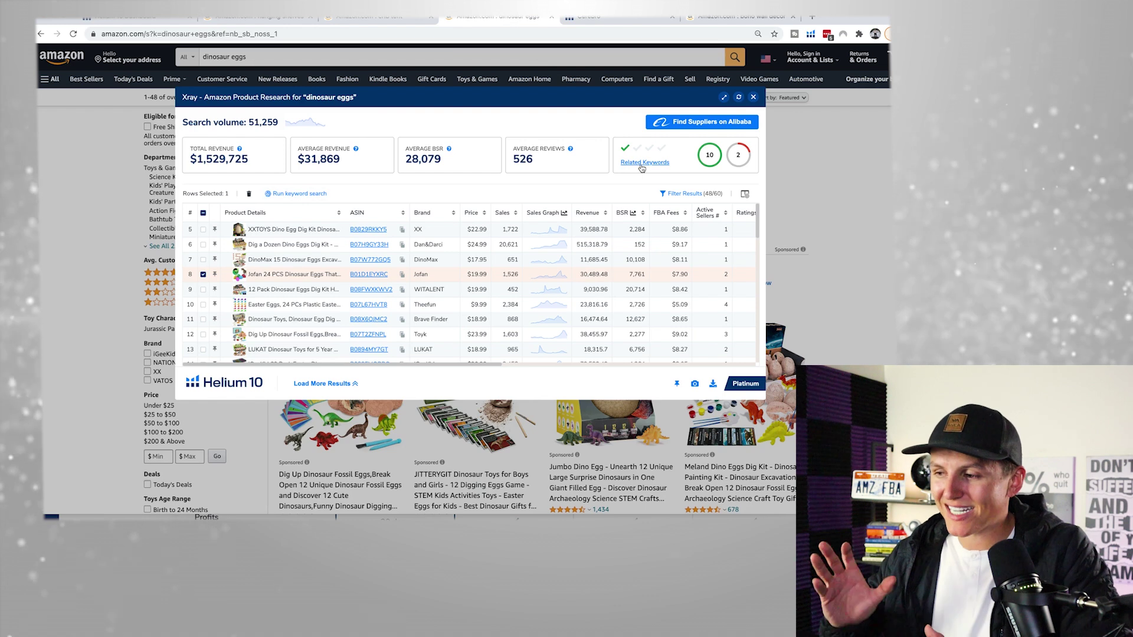
left_click(599, 18)
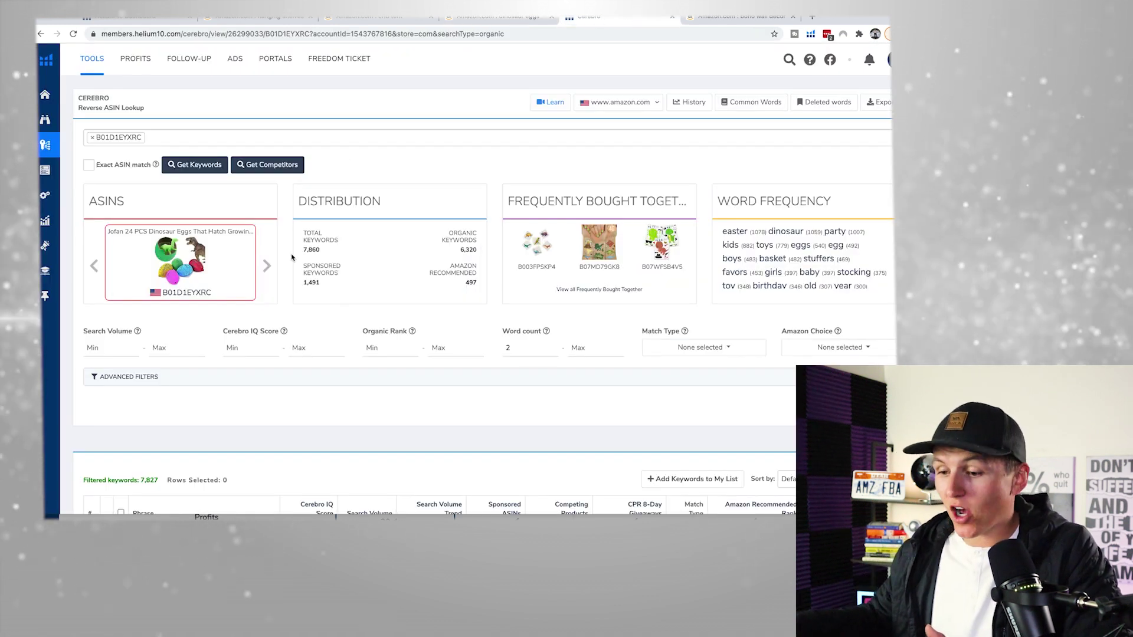
Step: Filter the Cerebro keywords for the Jofan product to an organic rank from 1 to 30
scroll(292, 257, "down", 1)
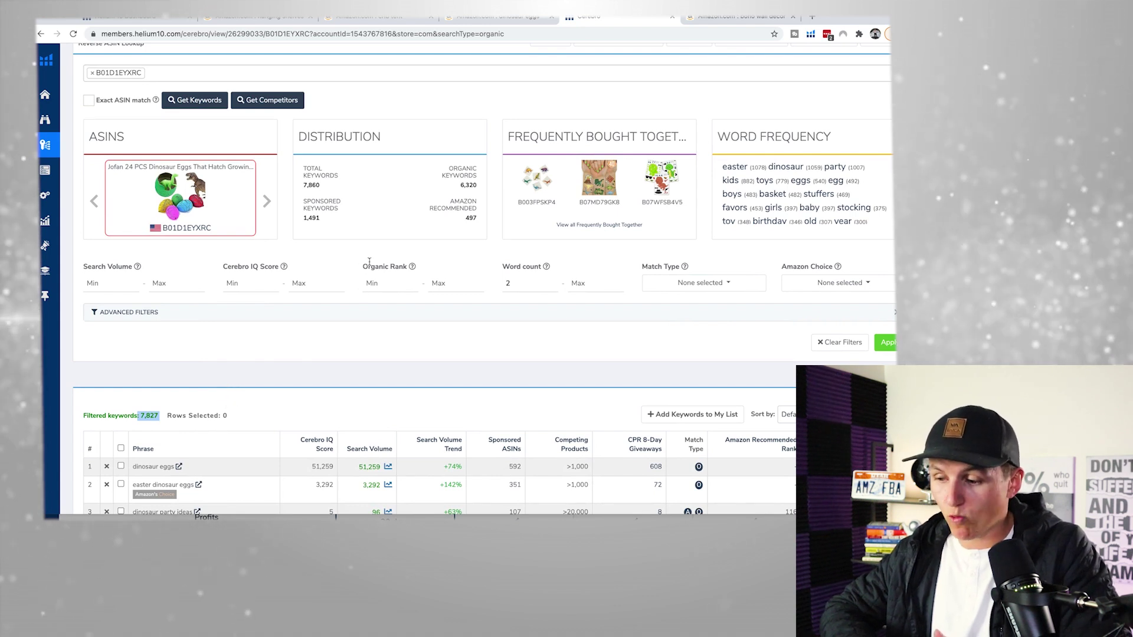
left_click(381, 281)
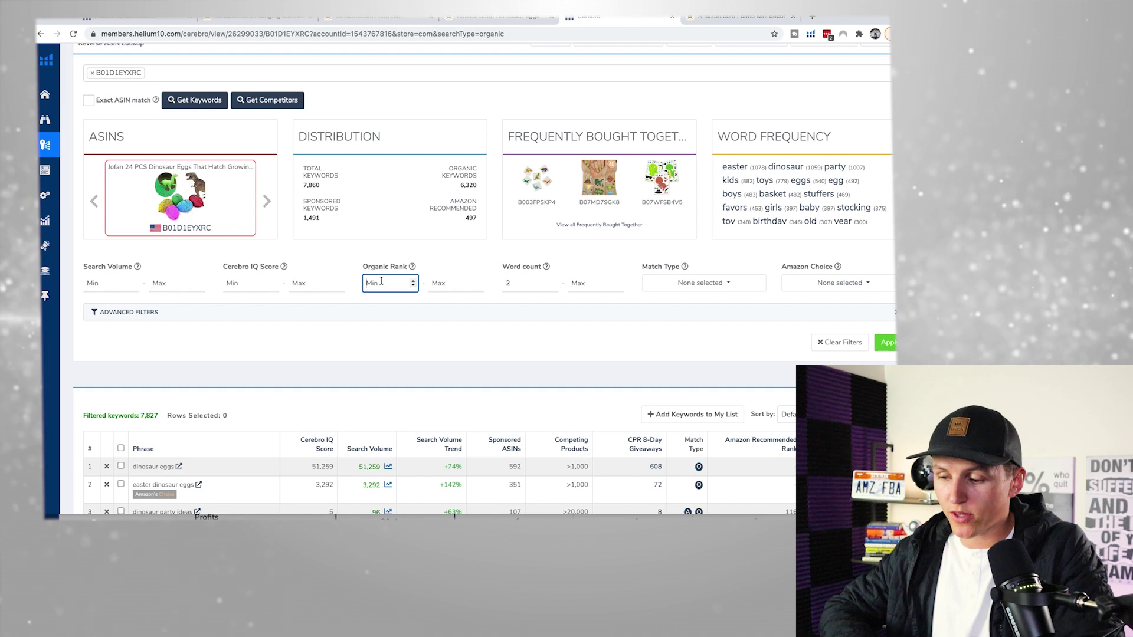
left_click(451, 281)
type("30")
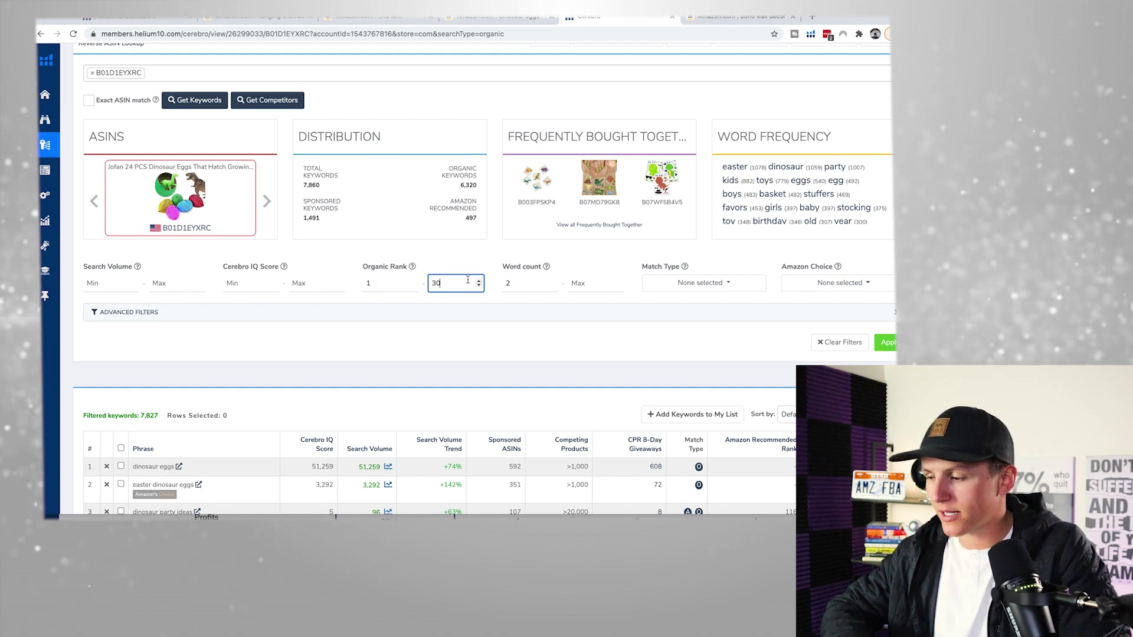
left_click(887, 344)
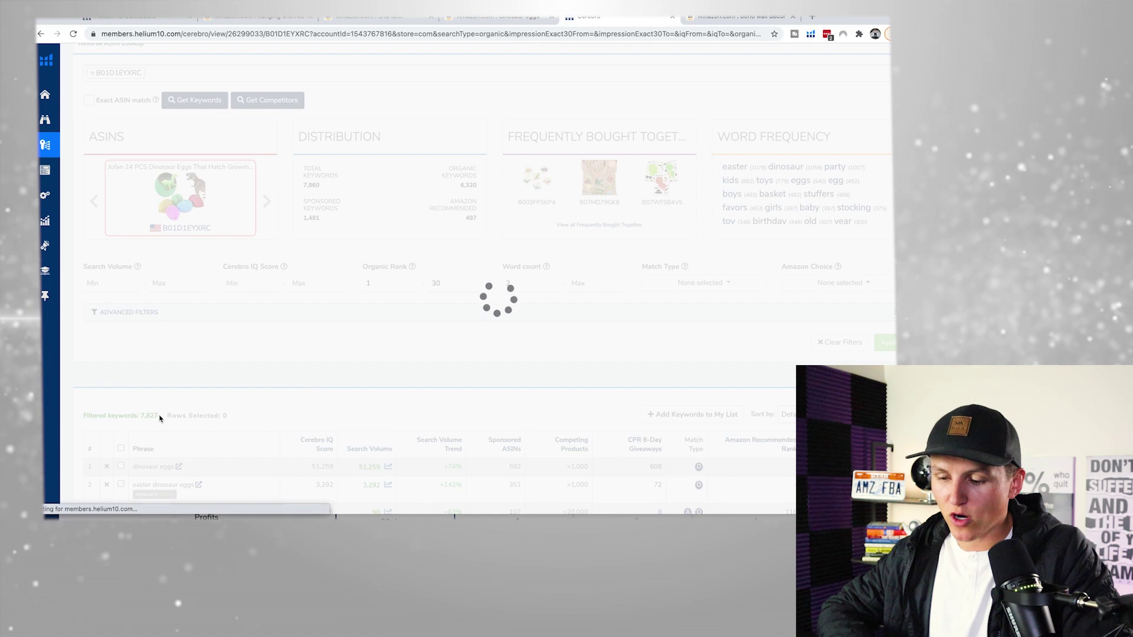
Step: Sort the filtered keywords by search volume from high to low and check the Cerebro IQ Score and Search Volume Trend column explanations
scroll(202, 383, "down", 1)
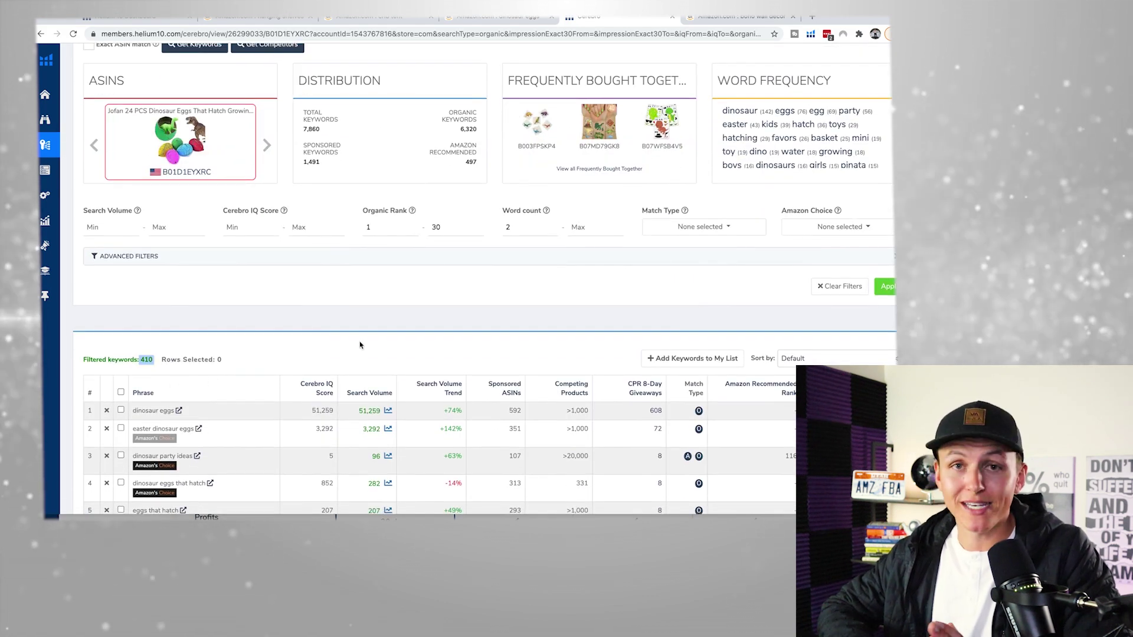
left_click(370, 393)
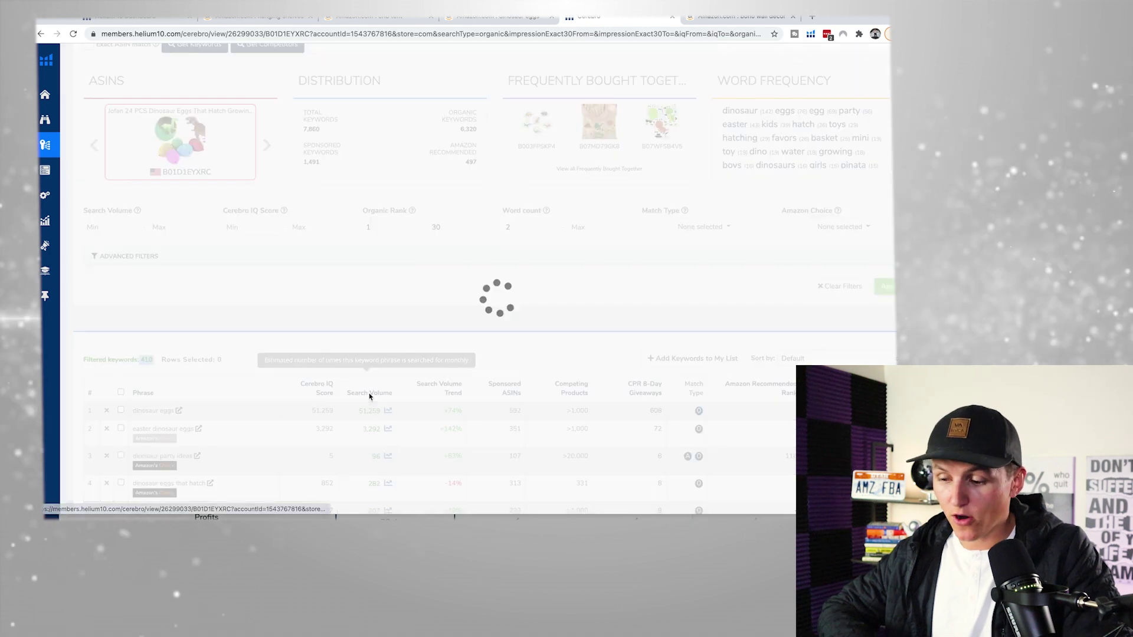
scroll(361, 341, "down", 2)
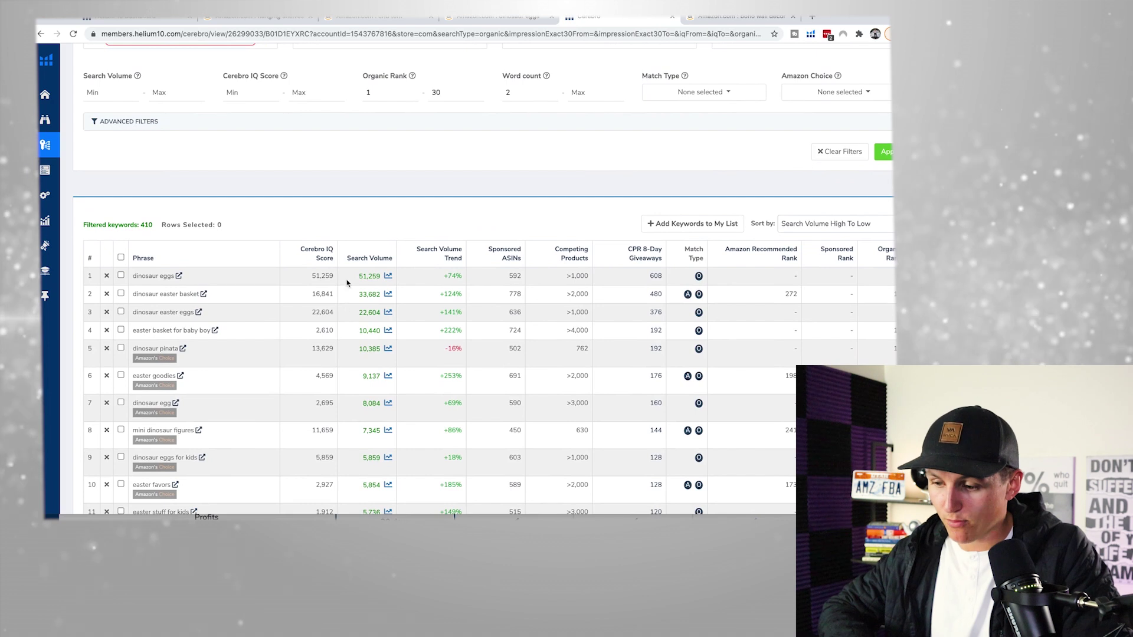
mouse_move(319, 254)
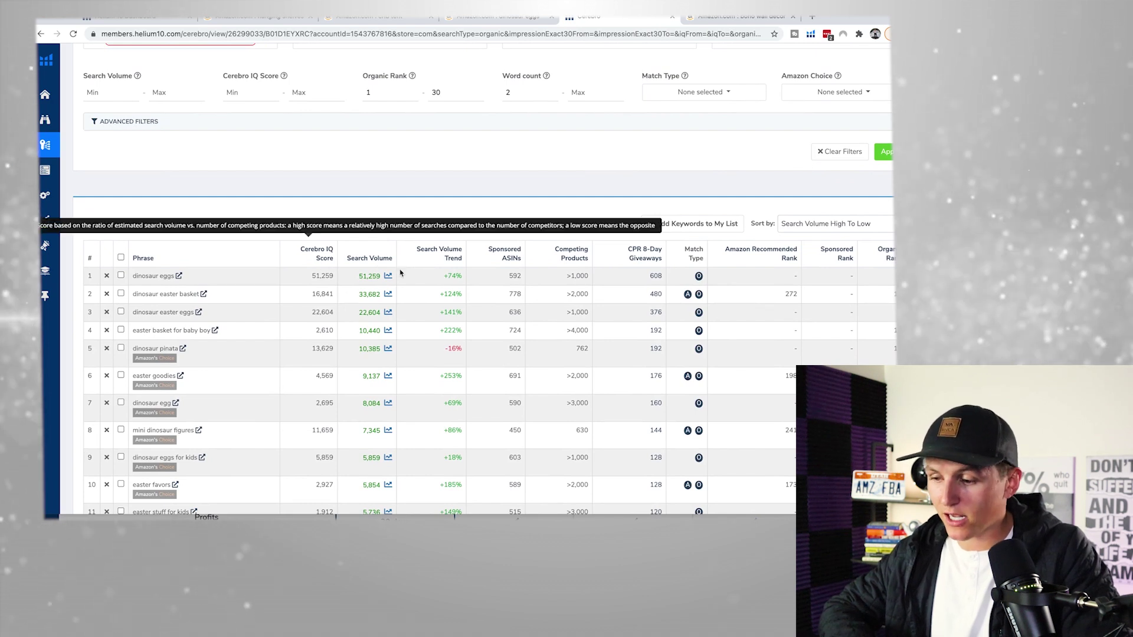
mouse_move(454, 266)
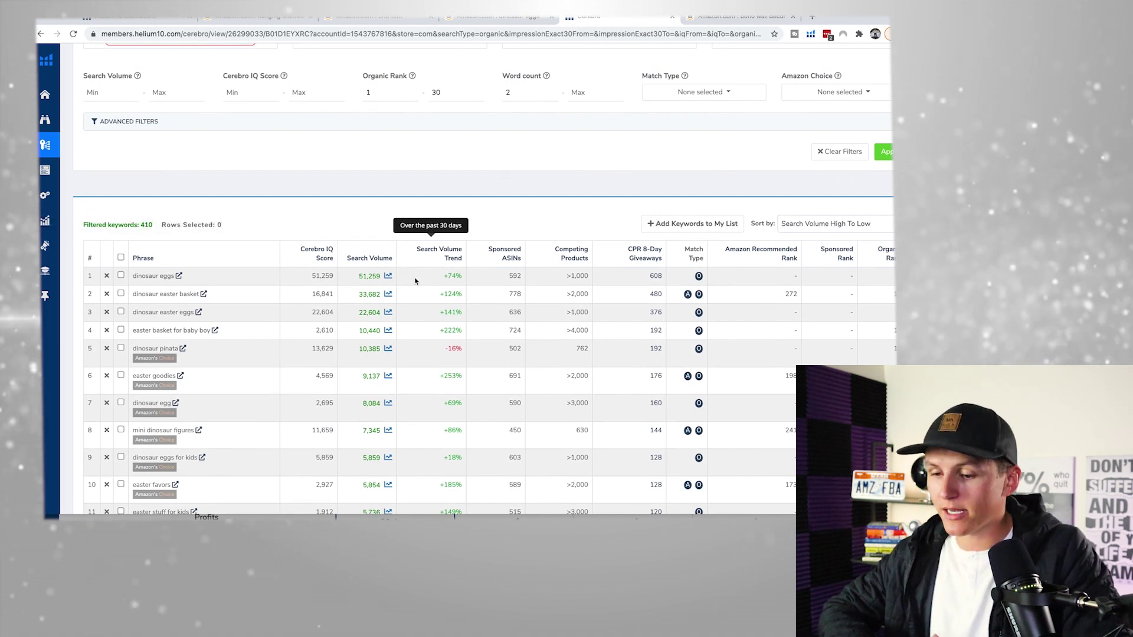